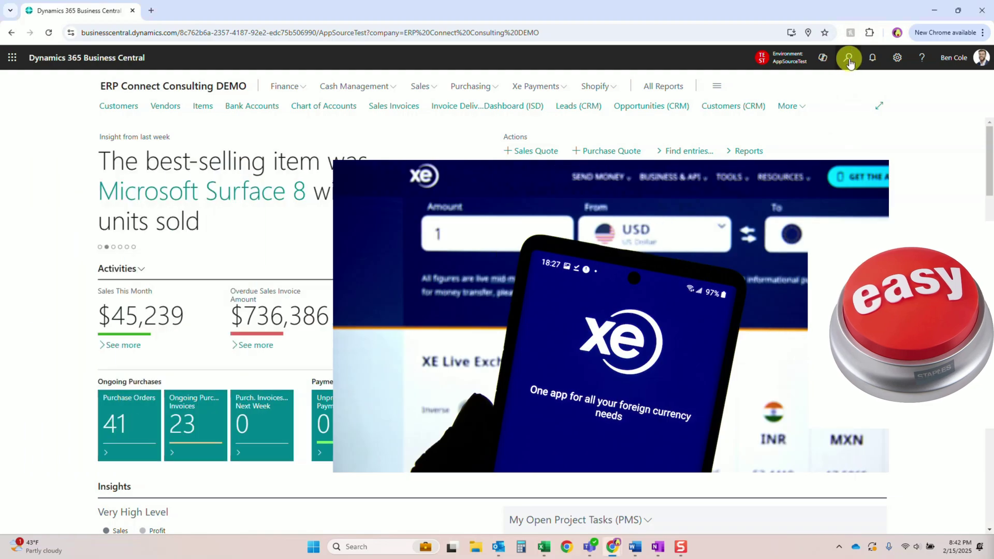
Open the Purchase Invoices list from the page search.
{"action": "left_click", "coordinate": [848, 61]}
{"action": "type", "text": "purcha"}
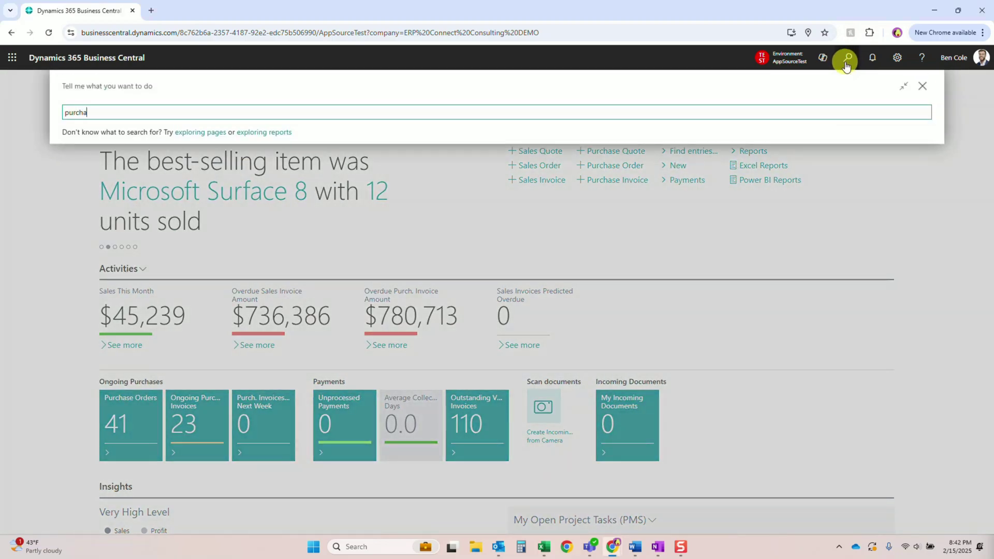
{"action": "key", "text": "Down"}
{"action": "key", "text": "Down"}
{"action": "key", "text": "Return"}
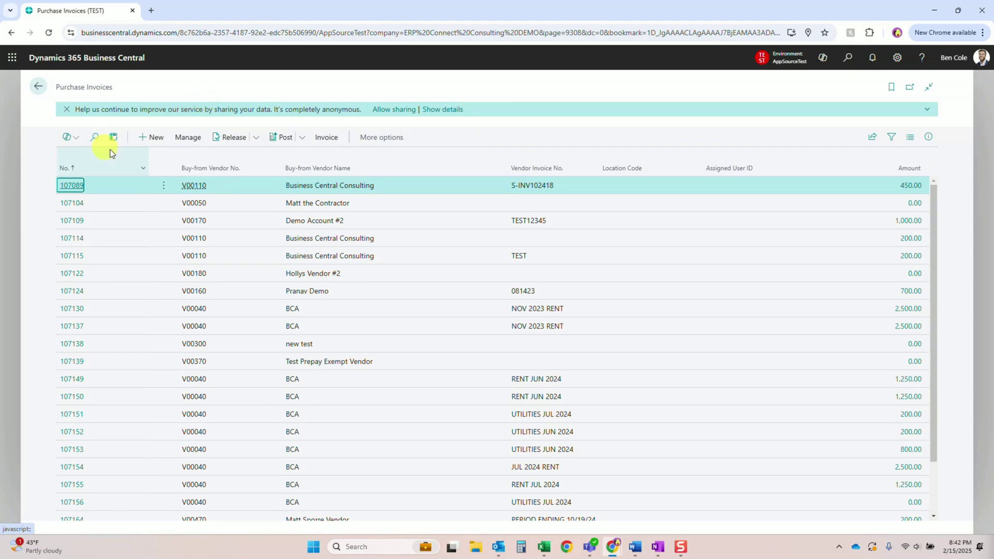
Start a new purchase invoice for vendor V00480 with vendor invoice number TEST02152502.
{"action": "left_click", "coordinate": [155, 138]}
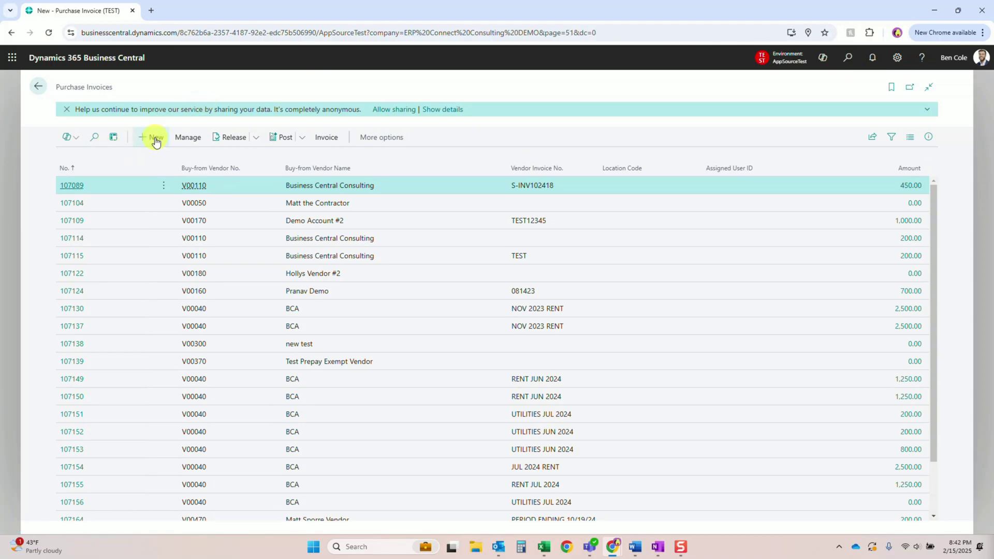
{"action": "type", "text": "dan pate"}
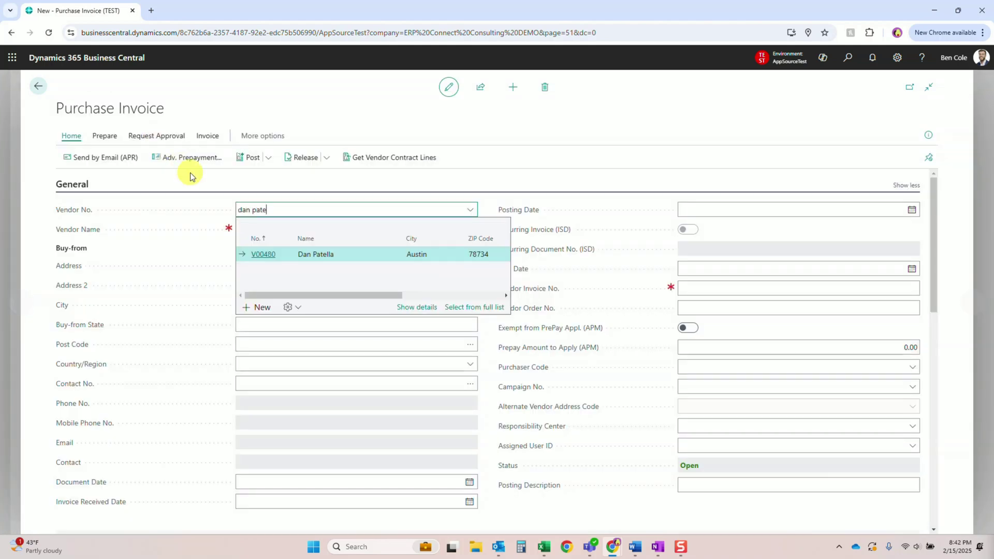
{"action": "key", "text": "Return"}
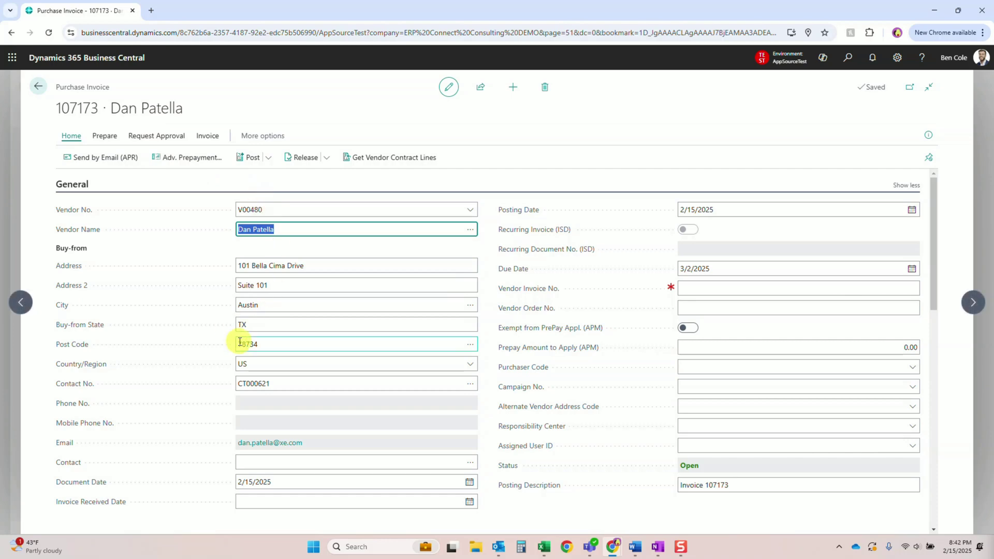
{"action": "scroll", "coordinate": [669, 375], "scroll_direction": "down", "scroll_amount": 1}
{"action": "left_click", "coordinate": [696, 238]}
{"action": "type", "text": "TEST02152502"}
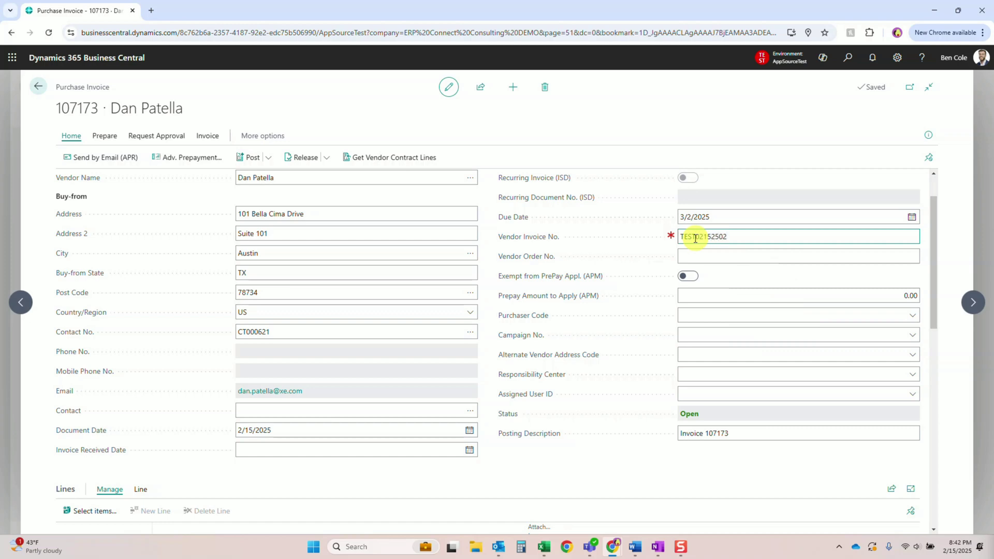
{"action": "key", "text": "Tab"}
Review the 500.00 Contractor Expense line on invoice 107173.
{"action": "scroll", "coordinate": [492, 337], "scroll_direction": "down", "scroll_amount": 3}
{"action": "scroll", "coordinate": [492, 341], "scroll_direction": "down", "scroll_amount": 1}
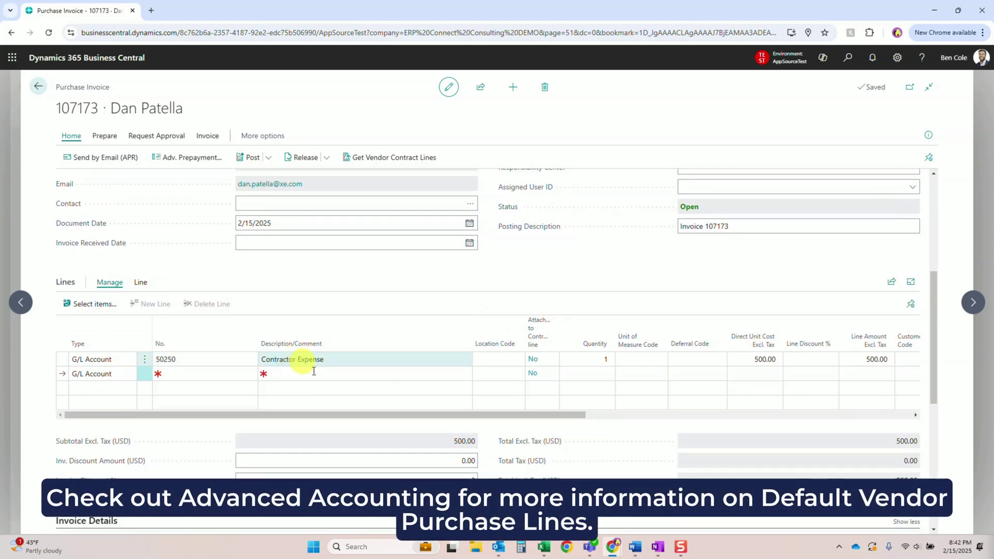
{"action": "left_click_drag", "start_coordinate": [397, 415], "coordinate": [425, 417]}
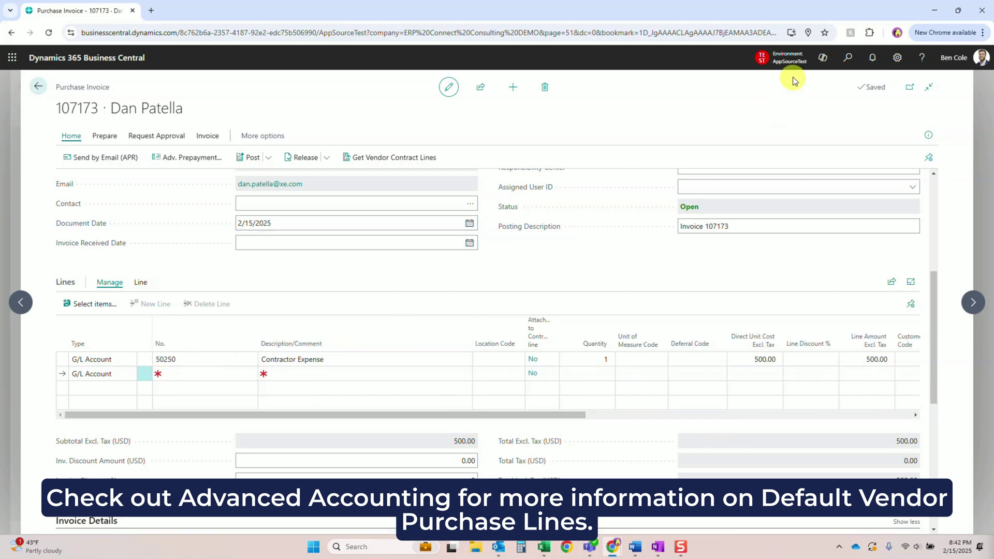
{"action": "left_click", "coordinate": [847, 57]}
{"action": "type", "text": "vendor"}
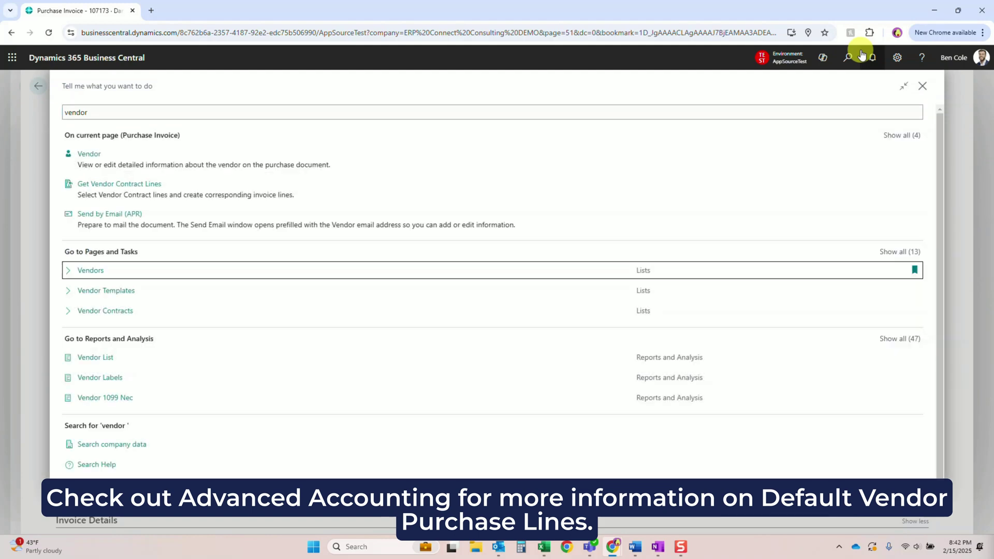
{"action": "key", "text": "Return"}
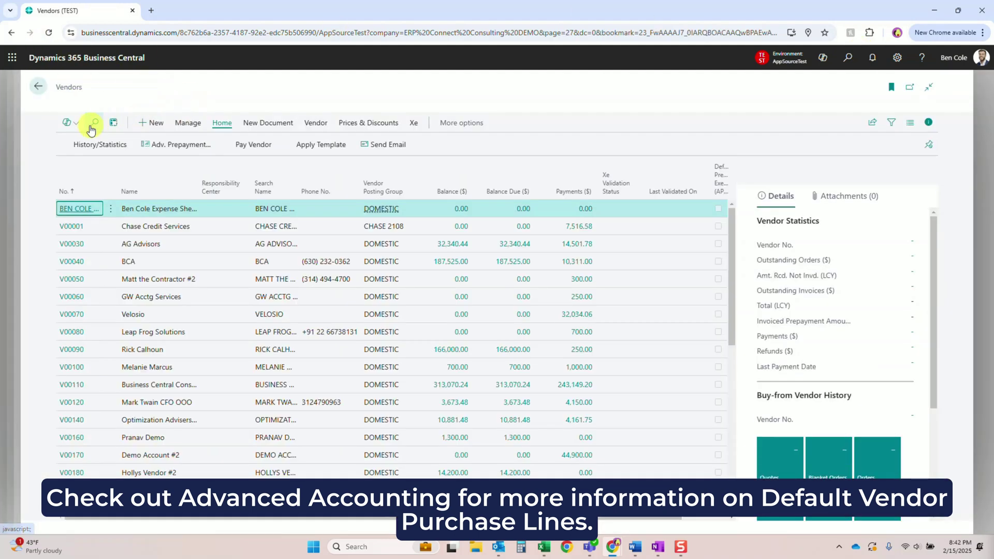
{"action": "left_click", "coordinate": [91, 126]}
{"action": "type", "text": "dan"}
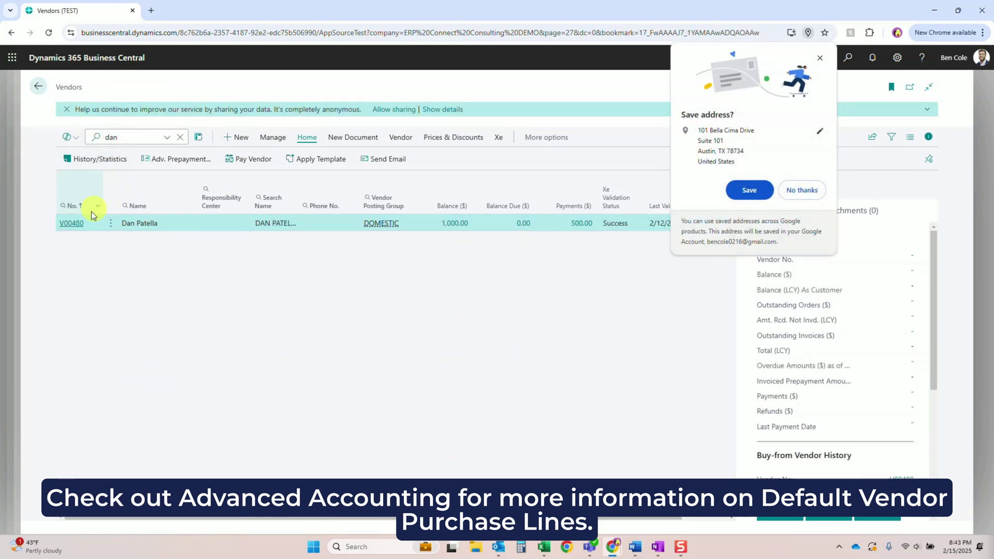
{"action": "left_click", "coordinate": [73, 224]}
{"action": "left_click", "coordinate": [820, 59]}
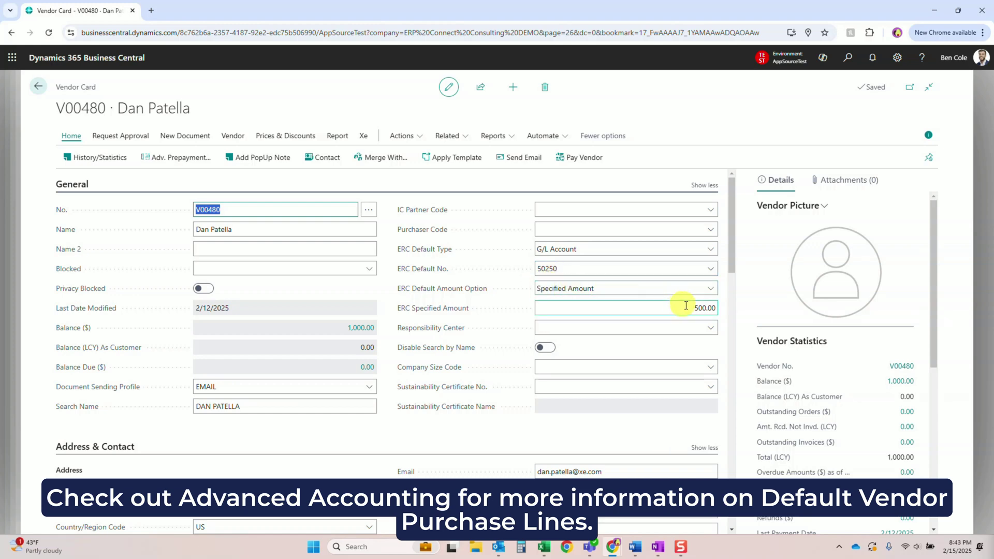
{"action": "key", "text": "Escape"}
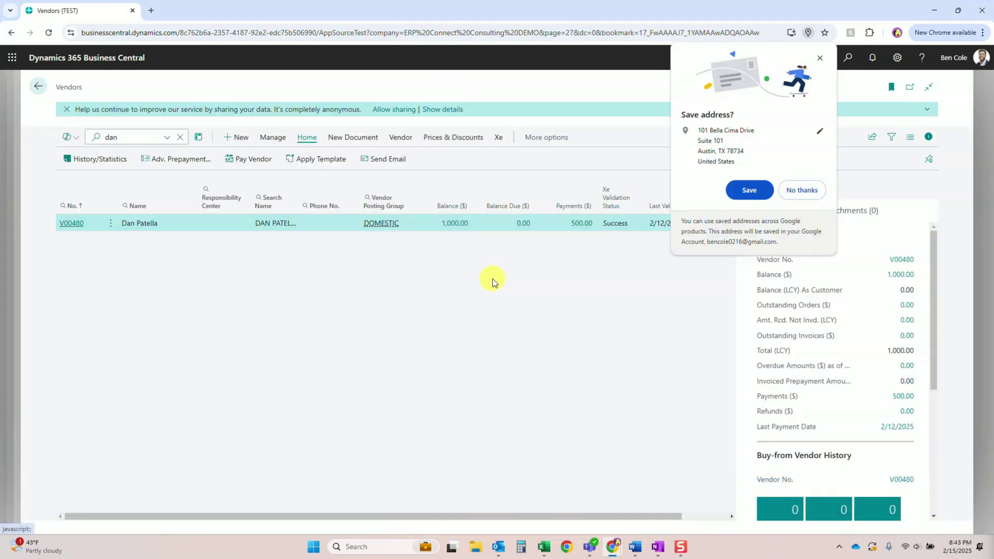
{"action": "key", "text": "Escape"}
Post invoice 107173 as posted invoice 108236 without opening it, then return home.
{"action": "left_click", "coordinate": [821, 58]}
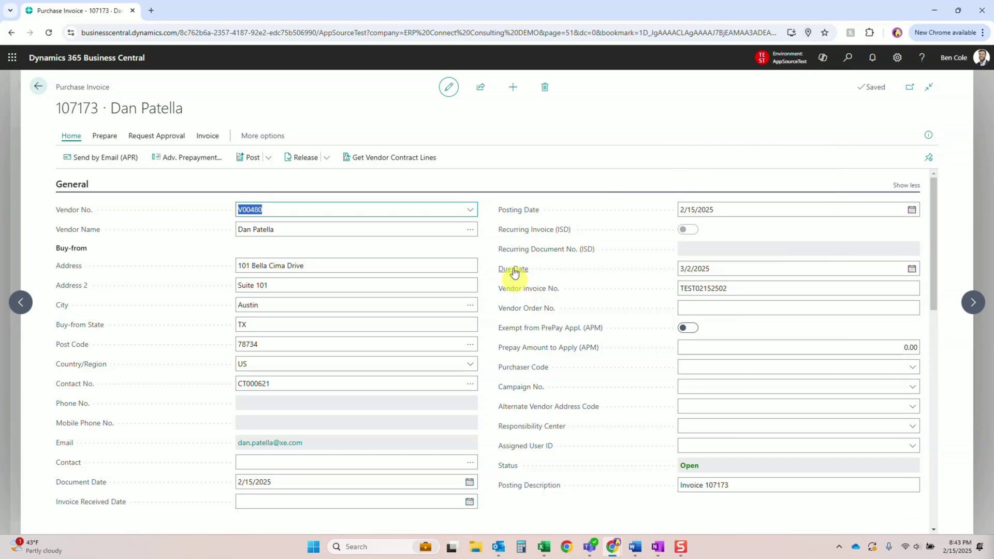
{"action": "scroll", "coordinate": [451, 299], "scroll_direction": "down", "scroll_amount": 5}
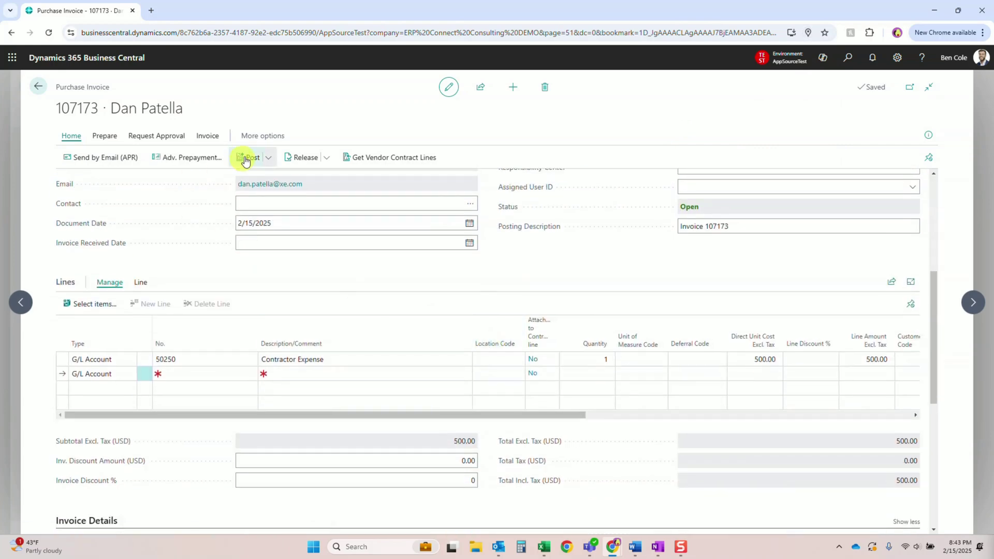
{"action": "left_click", "coordinate": [246, 162]}
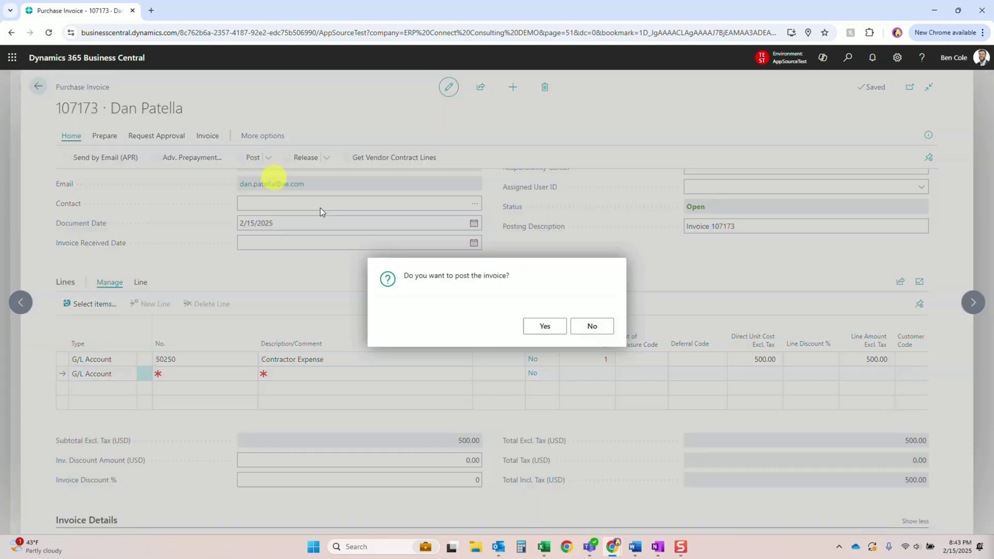
{"action": "left_click", "coordinate": [542, 326]}
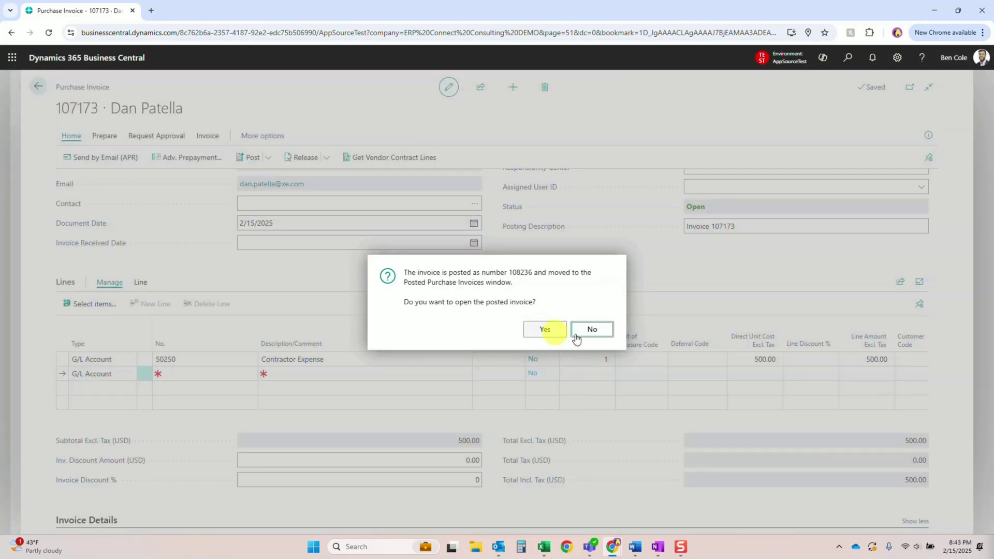
{"action": "left_click", "coordinate": [592, 331]}
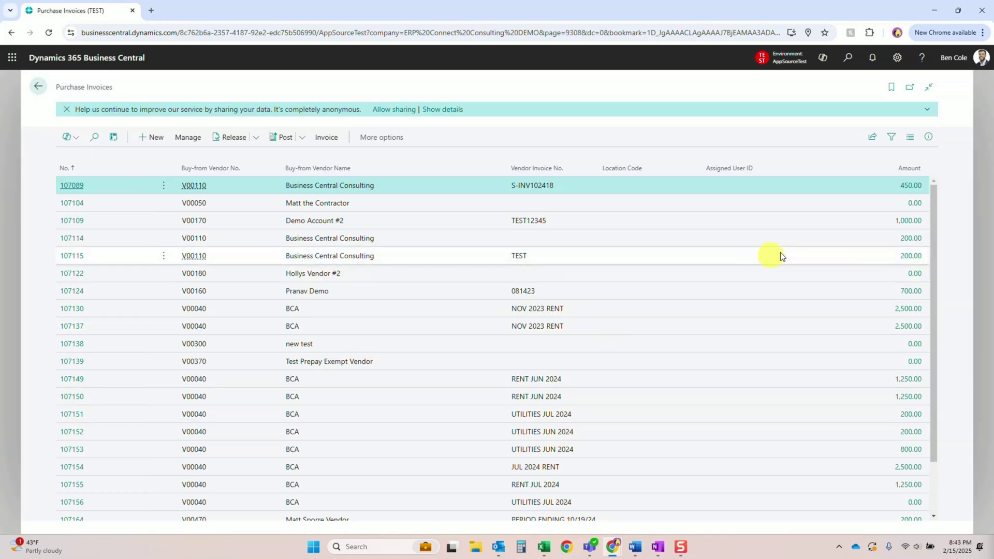
{"action": "key", "text": "Escape"}
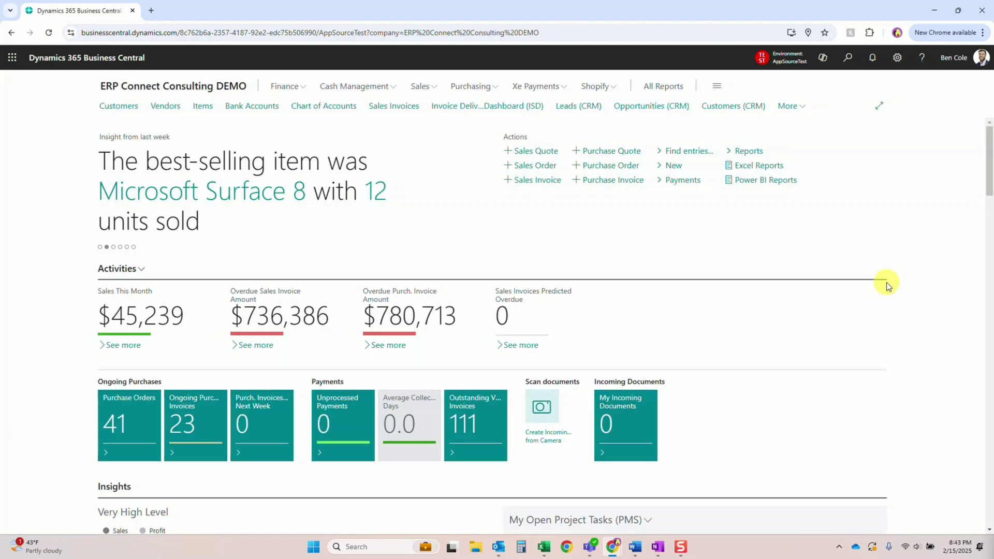
Open the Payment Journals page from the page search.
{"action": "left_click", "coordinate": [848, 58]}
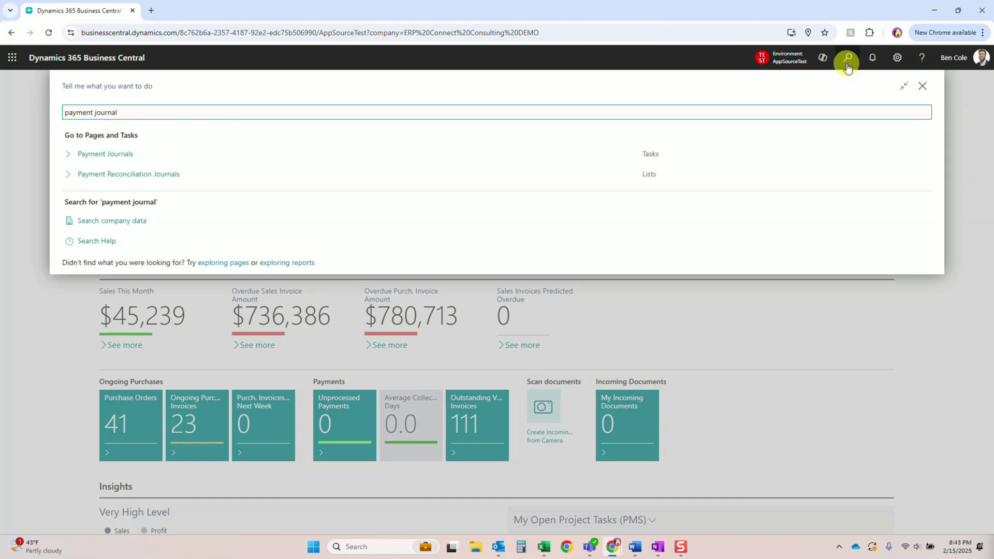
{"action": "key", "text": "Down"}
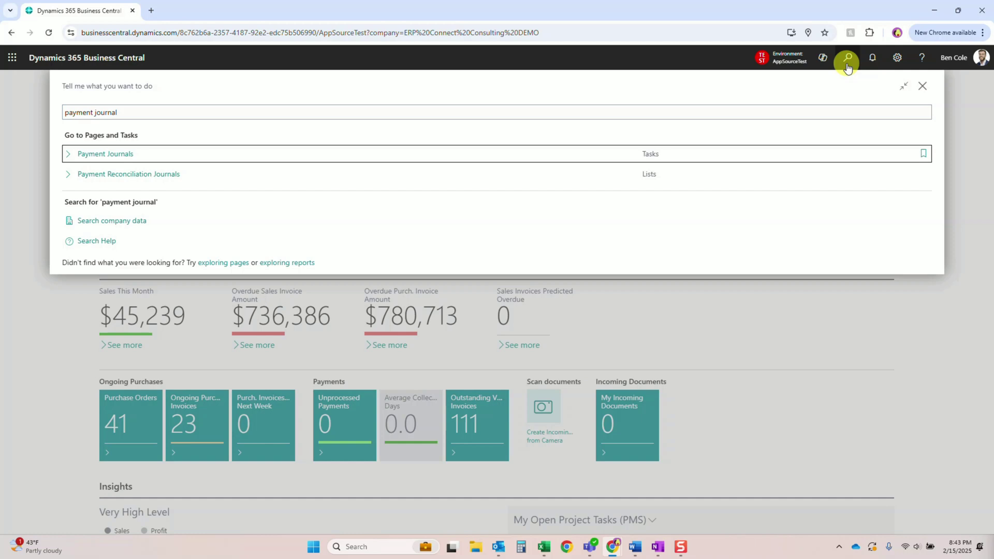
{"action": "key", "text": "Return"}
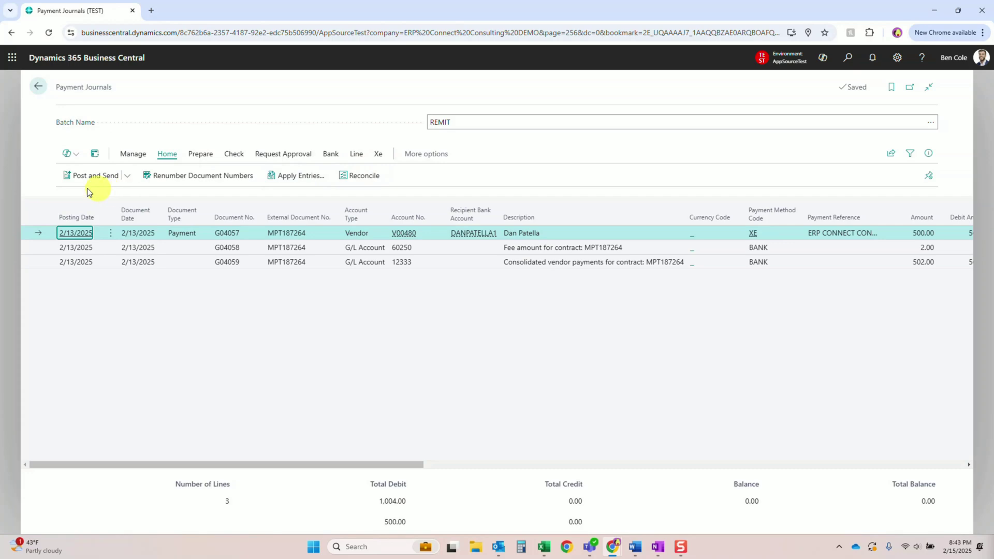
Post the three REMIT journal lines and send remittance advice to vendors.
{"action": "left_click", "coordinate": [428, 314]}
{"action": "key", "text": "F9"}
{"action": "left_click", "coordinate": [541, 326]}
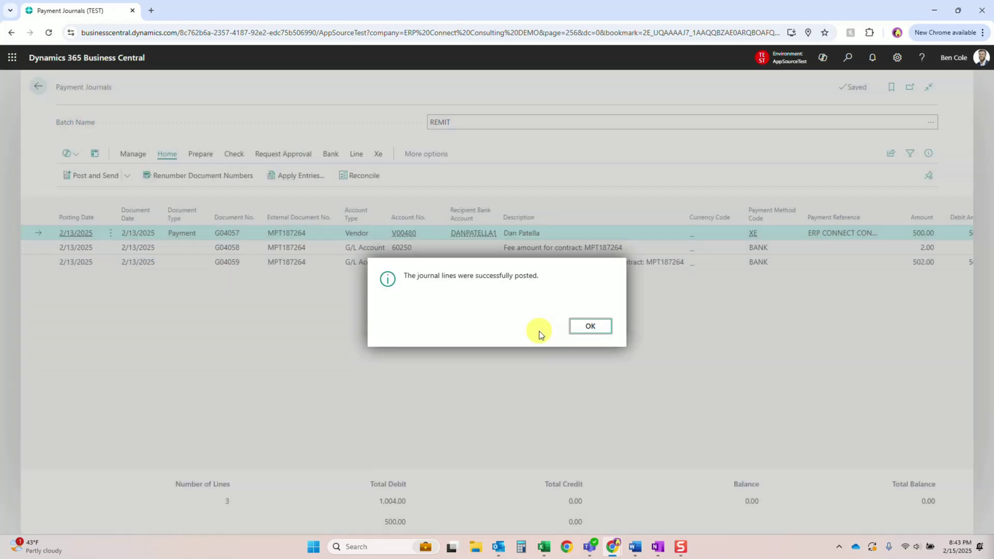
{"action": "left_click", "coordinate": [578, 326]}
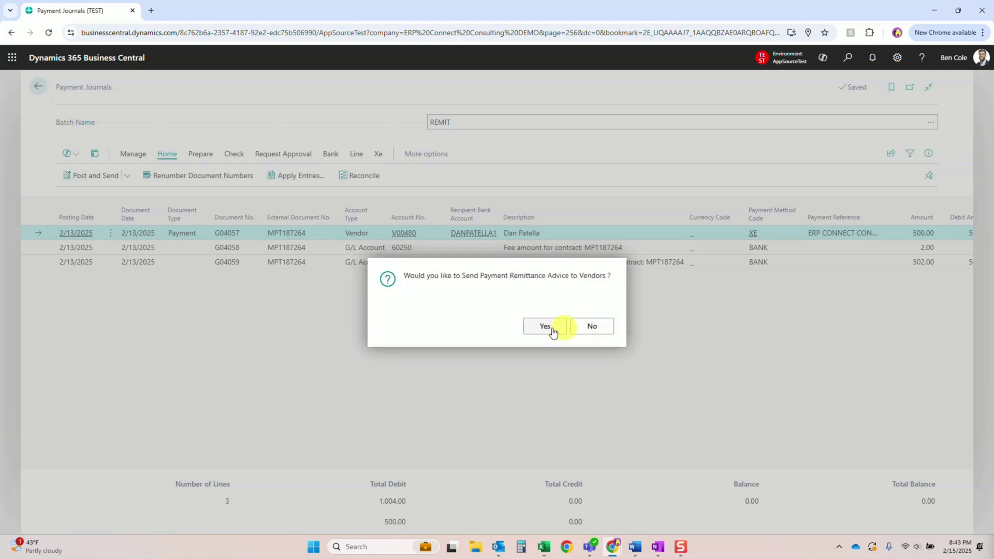
{"action": "left_click", "coordinate": [545, 326]}
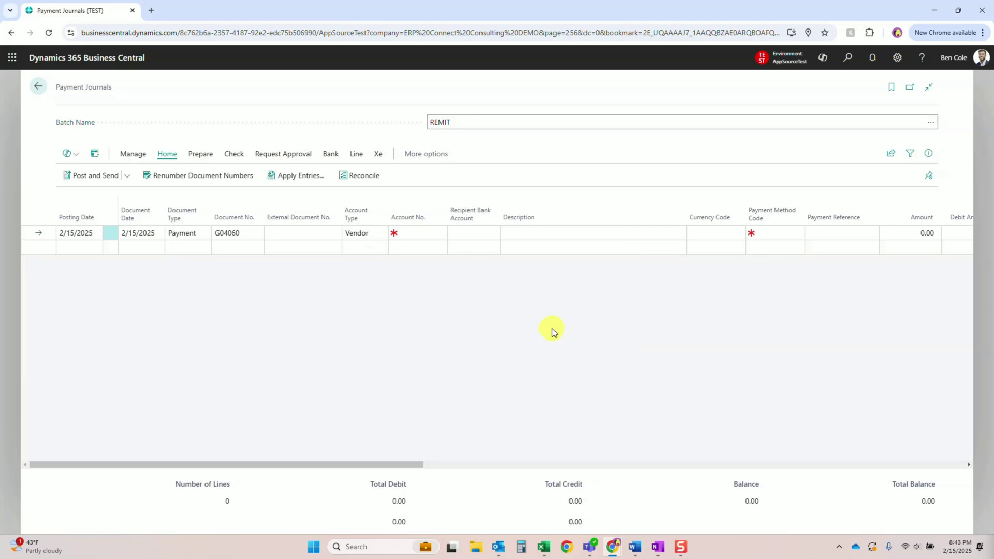
Suggest vendor payments posted 2/15/2025, giving two 500.00 Xe payments for invoices 108235 and 108236.
{"action": "left_click", "coordinate": [200, 154]}
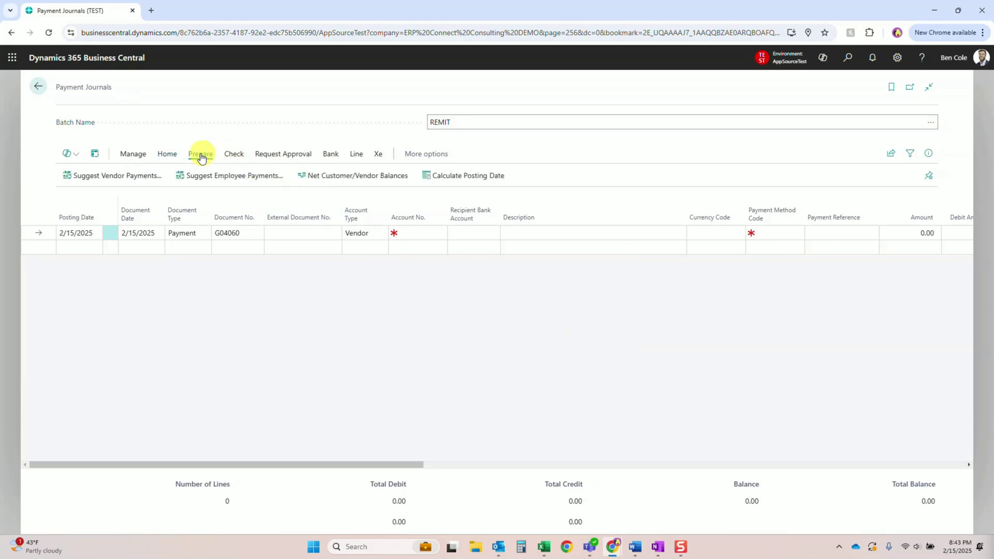
{"action": "left_click", "coordinate": [97, 182]}
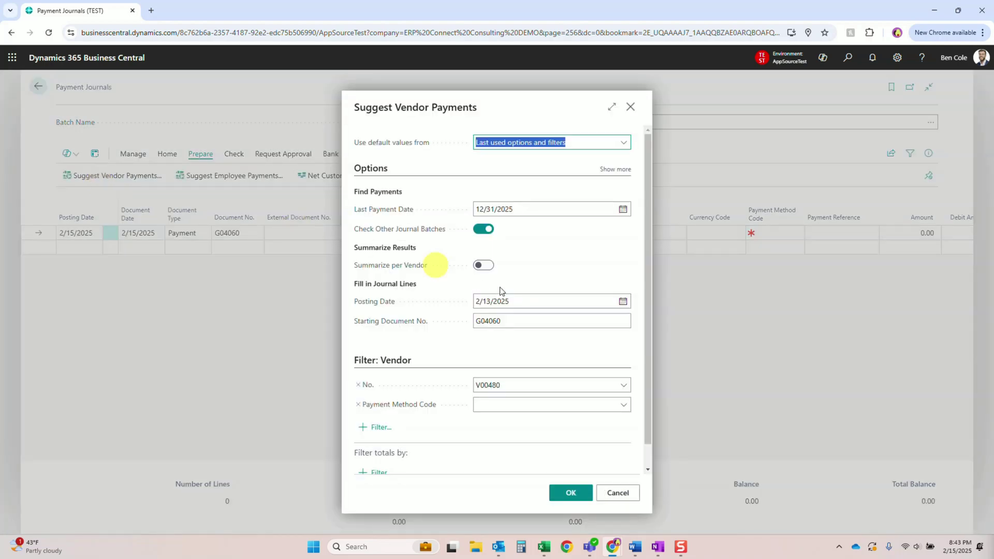
{"action": "left_click", "coordinate": [540, 302]}
{"action": "type", "text": "2/15/2025"}
{"action": "key", "text": "Tab"}
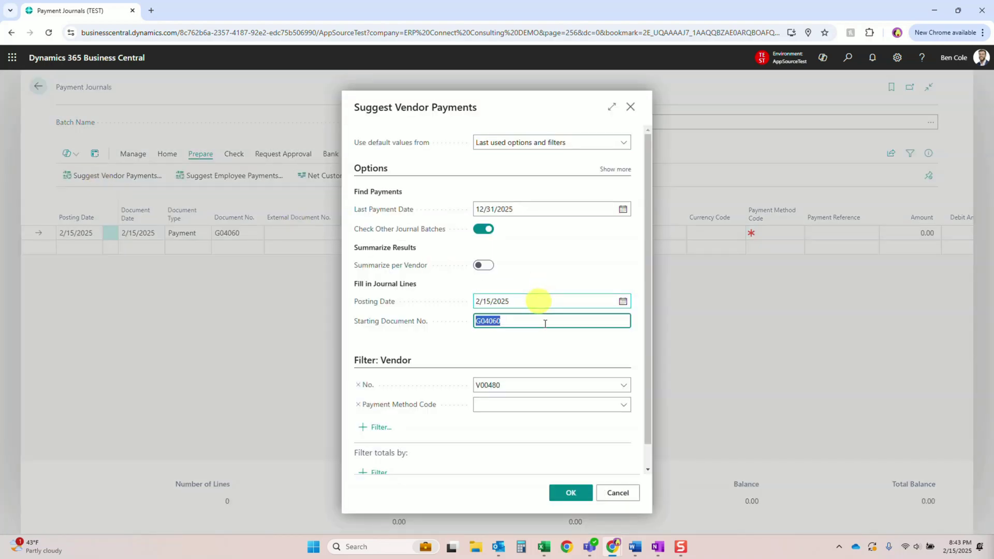
{"action": "left_click", "coordinate": [573, 493]}
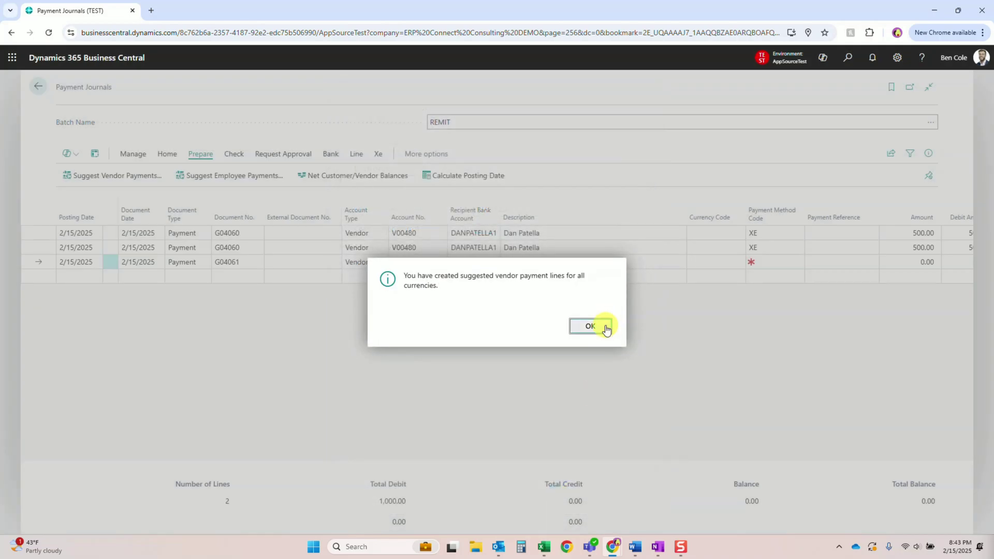
{"action": "left_click", "coordinate": [590, 327]}
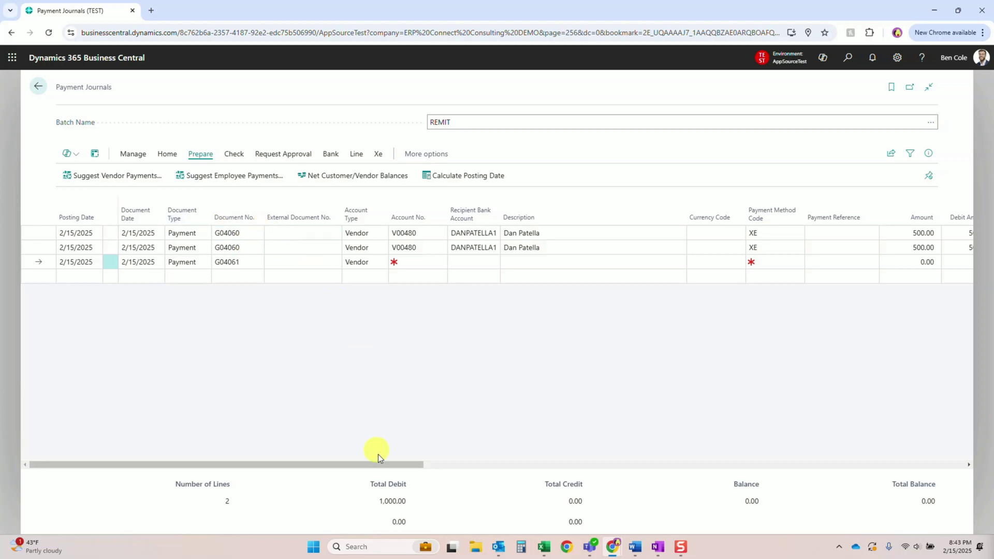
{"action": "left_click_drag", "start_coordinate": [385, 464], "coordinate": [950, 465]}
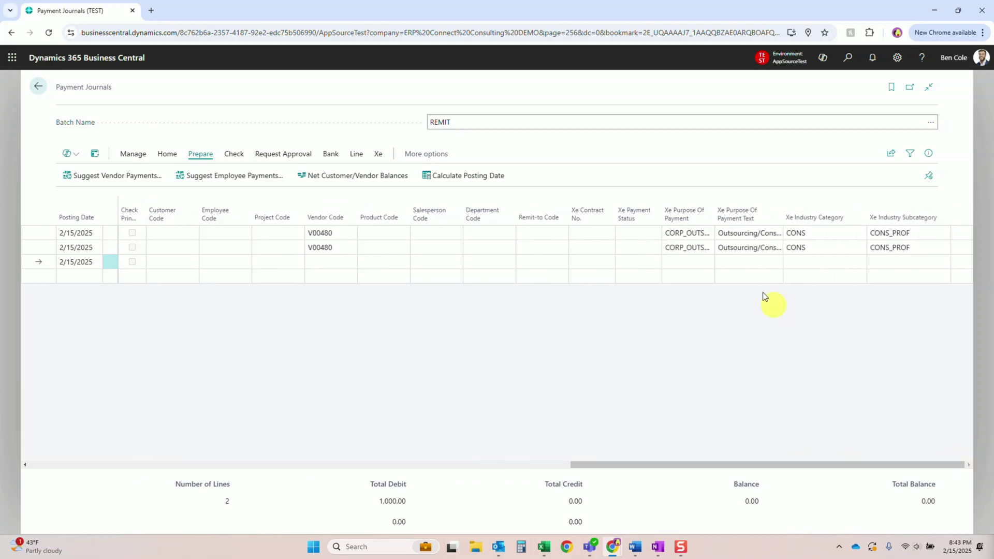
{"action": "left_click_drag", "start_coordinate": [787, 465], "coordinate": [270, 464]}
Pay the journal lines with Xe as a single bank ledger entry via interim account 12333.
{"action": "left_click", "coordinate": [331, 156]}
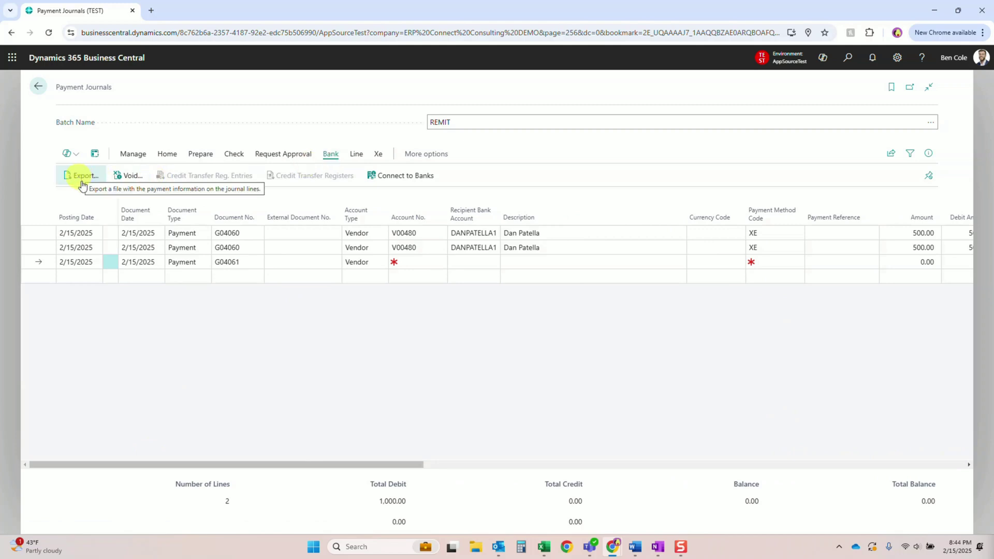
{"action": "left_click", "coordinate": [379, 154]}
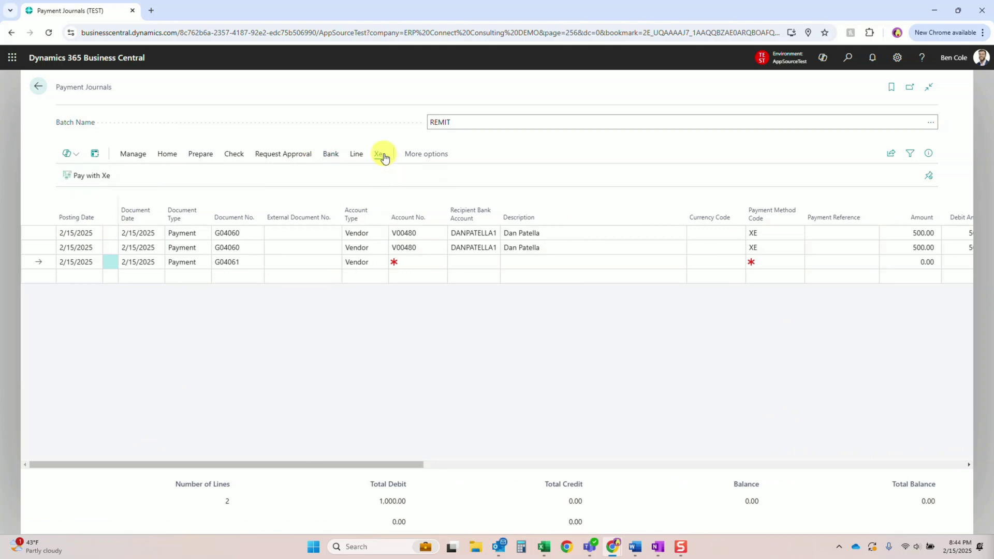
{"action": "left_click", "coordinate": [78, 177]}
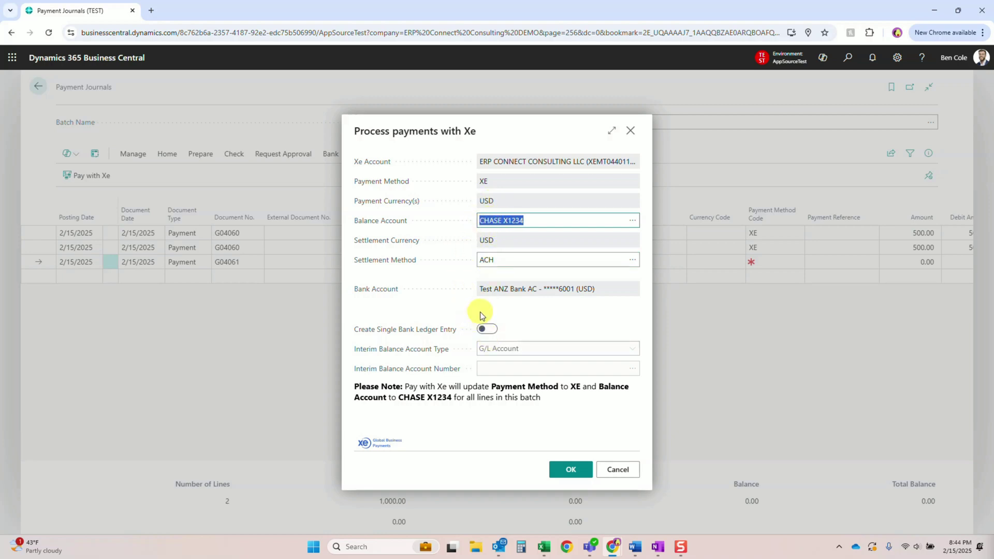
{"action": "left_click", "coordinate": [486, 329]}
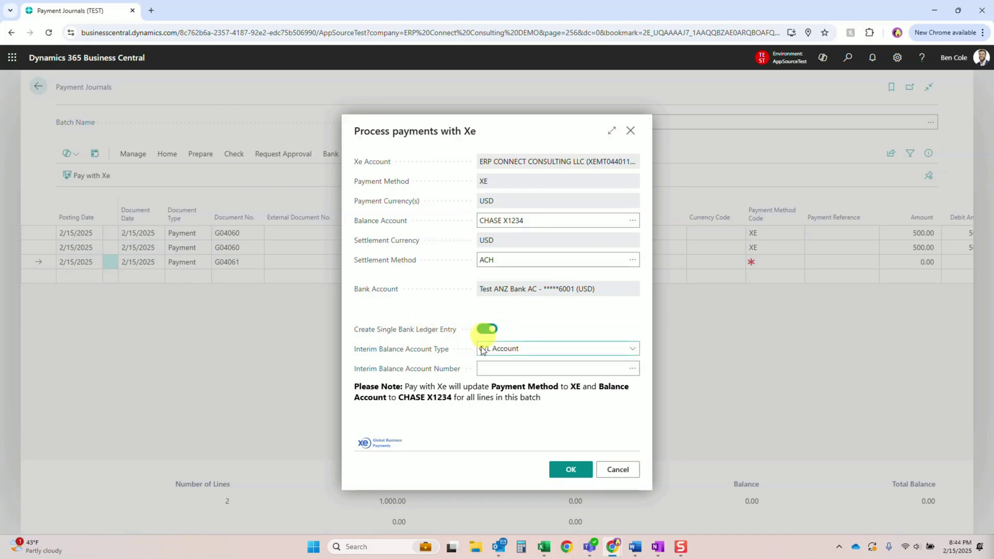
{"action": "left_click", "coordinate": [633, 369]}
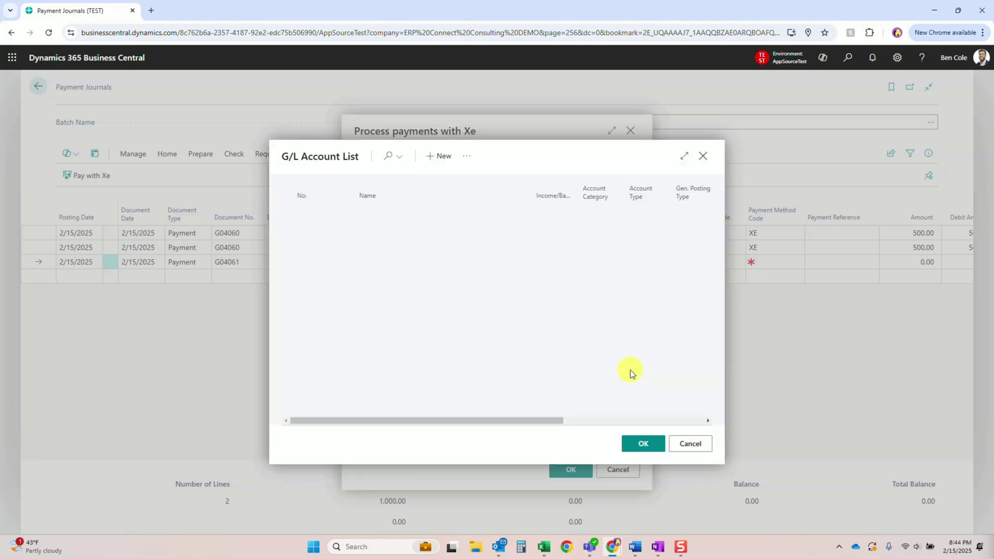
{"action": "left_click", "coordinate": [303, 213]}
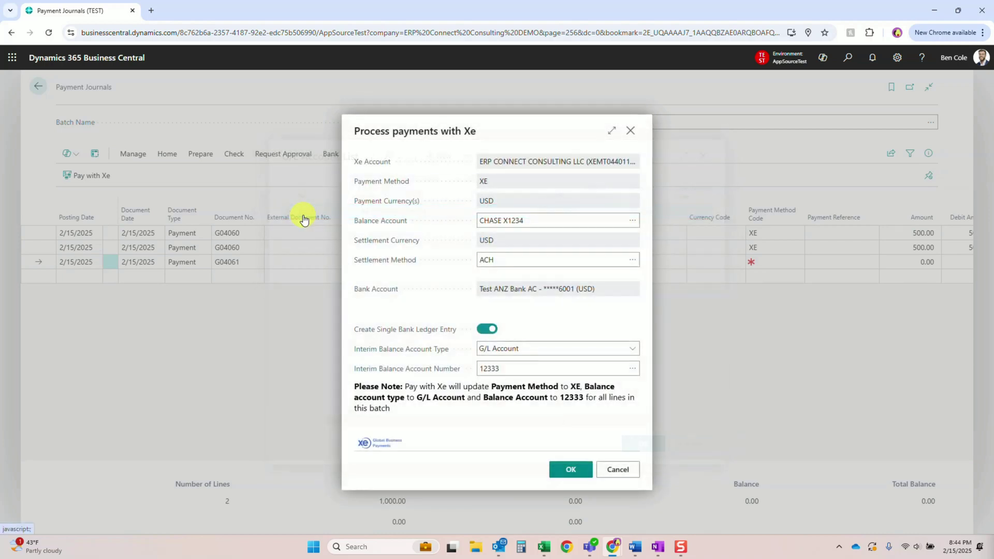
{"action": "left_click", "coordinate": [571, 470]}
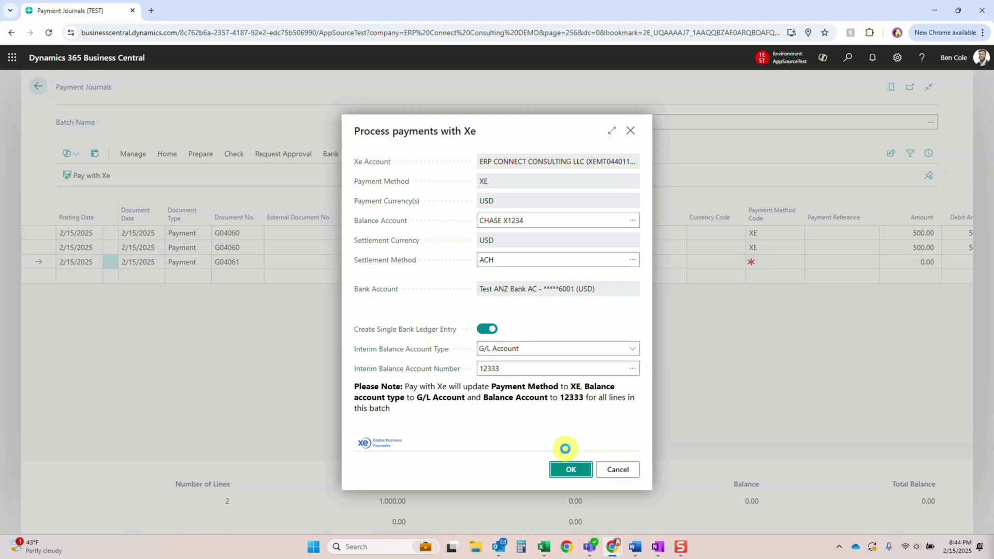
{"action": "left_click", "coordinate": [567, 466]}
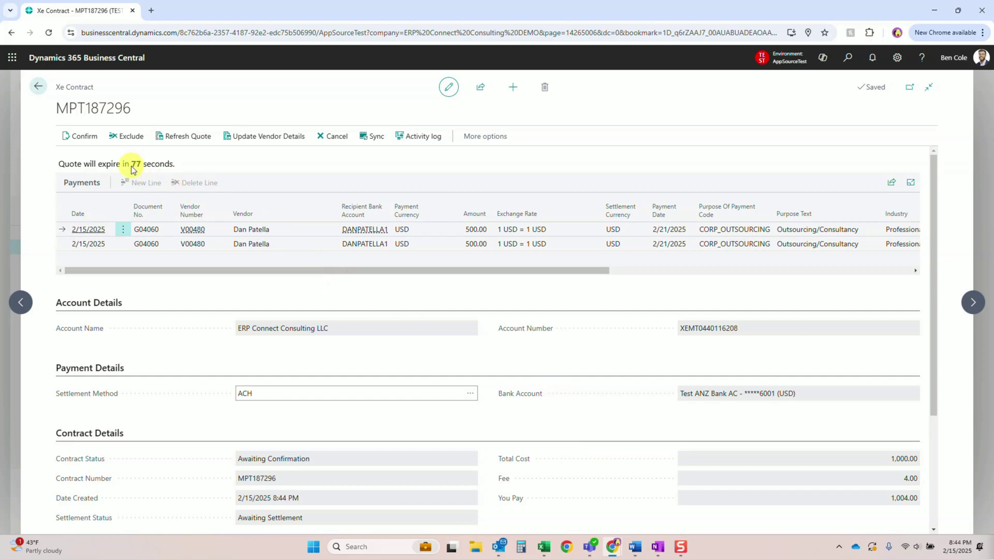
{"action": "left_click_drag", "start_coordinate": [133, 165], "coordinate": [177, 166]}
{"action": "left_click_drag", "start_coordinate": [132, 165], "coordinate": [179, 168]}
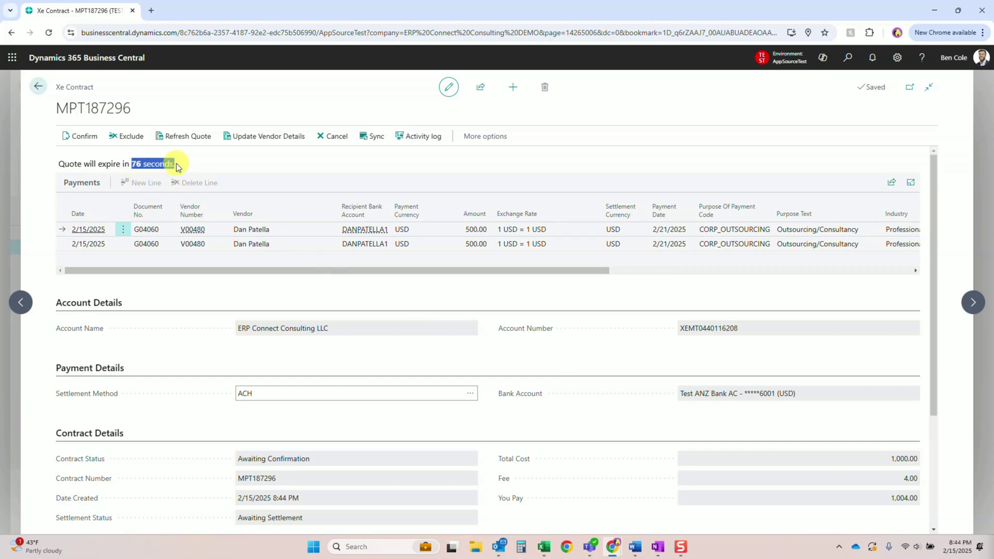
{"action": "scroll", "coordinate": [477, 269], "scroll_direction": "right", "scroll_amount": 2}
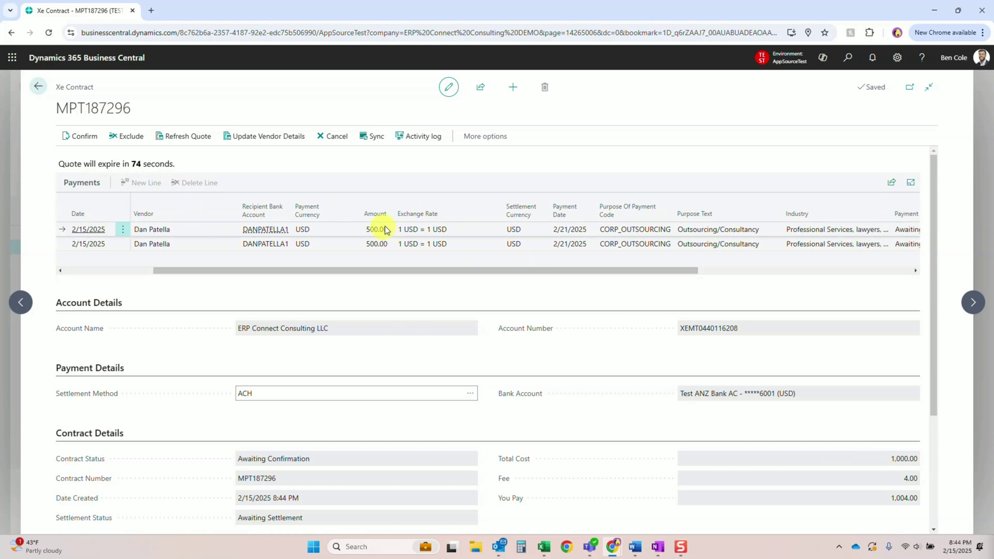
{"action": "left_click_drag", "start_coordinate": [394, 229], "coordinate": [449, 231]}
{"action": "left_click_drag", "start_coordinate": [508, 272], "coordinate": [671, 276]}
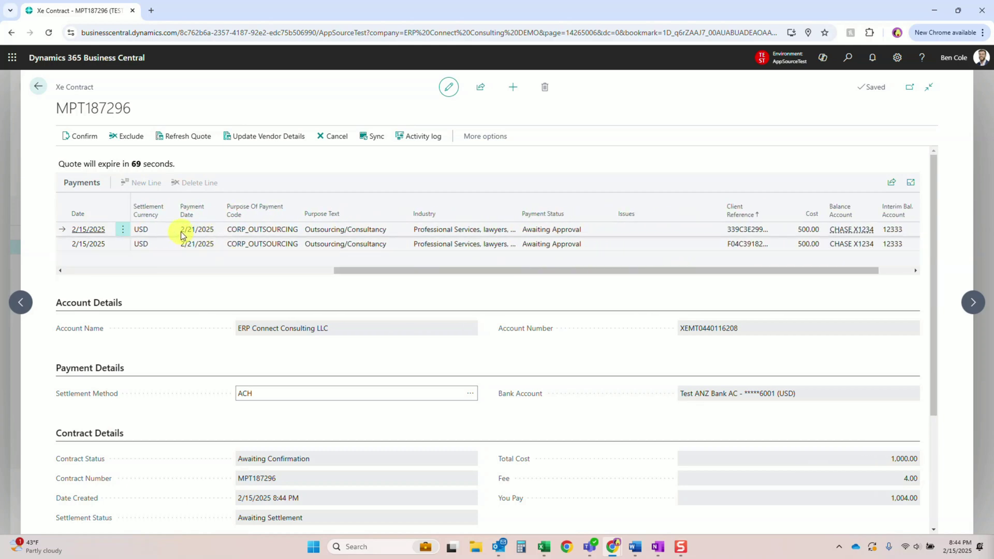
{"action": "left_click", "coordinate": [181, 236]}
{"action": "left_click_drag", "start_coordinate": [352, 268], "coordinate": [399, 272]}
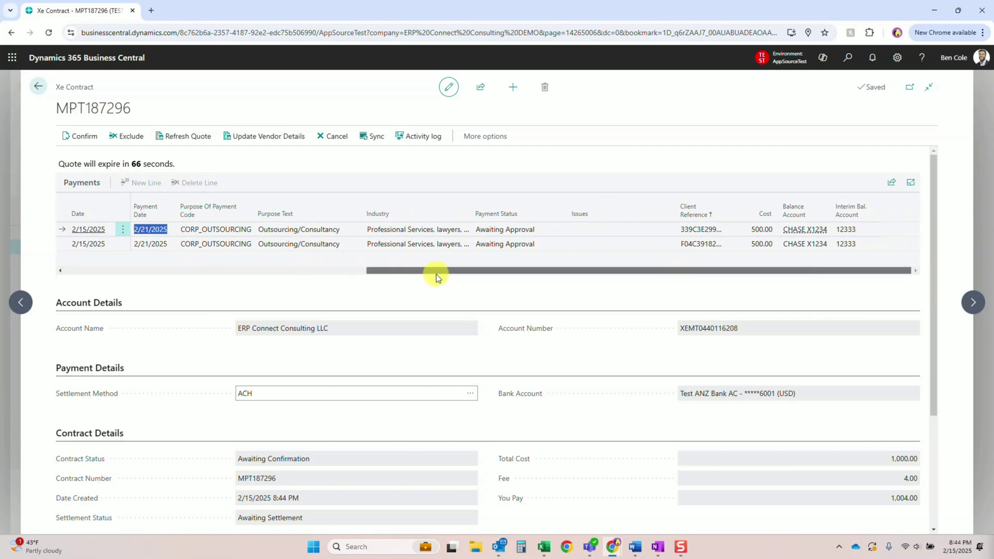
{"action": "scroll", "coordinate": [583, 334], "scroll_direction": "down", "scroll_amount": 2}
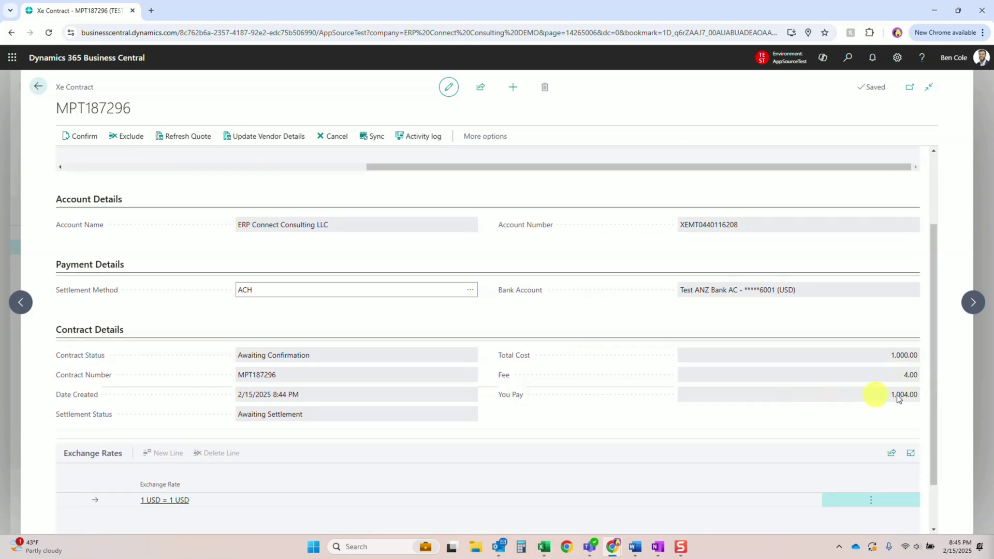
{"action": "left_click_drag", "start_coordinate": [890, 396], "coordinate": [915, 397]}
{"action": "scroll", "coordinate": [550, 395], "scroll_direction": "down", "scroll_amount": 1}
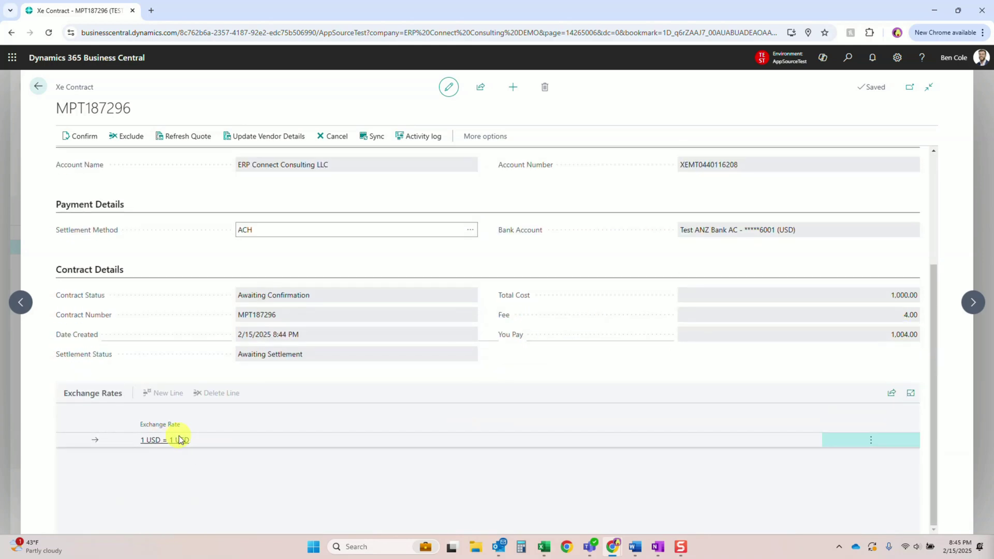
{"action": "scroll", "coordinate": [437, 418], "scroll_direction": "up", "scroll_amount": 3}
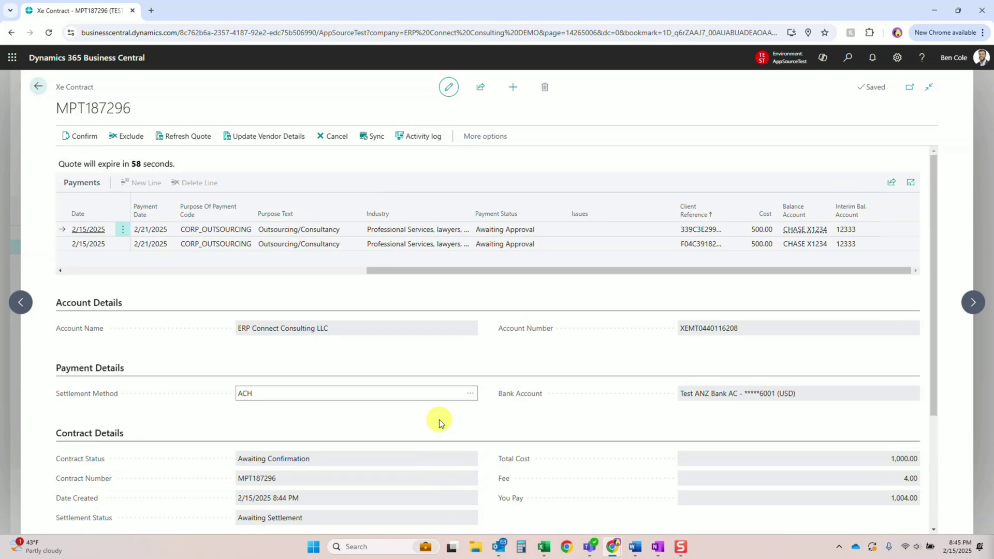
Confirm the Xe contract, accepting the terms, until it shows Contract Confirmed.
{"action": "left_click", "coordinate": [78, 139]}
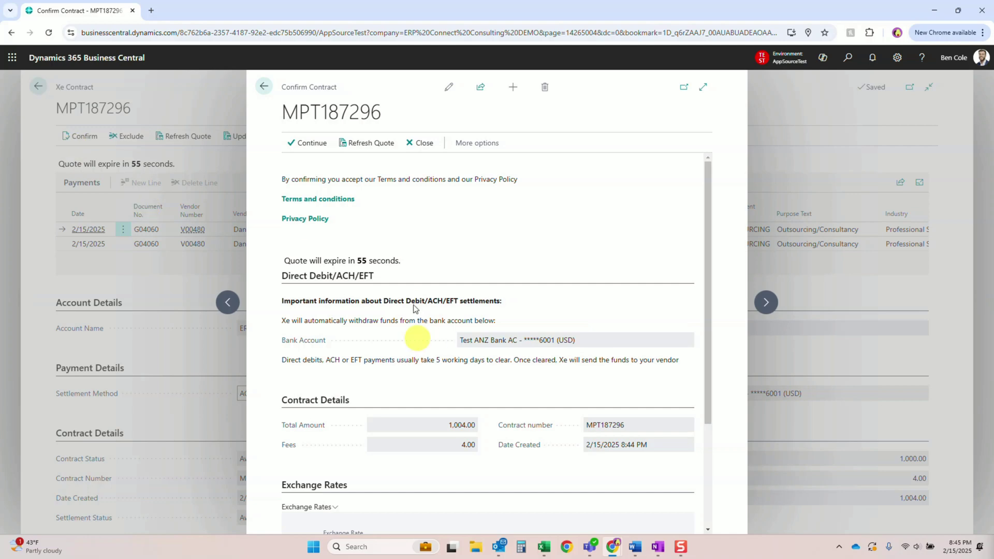
{"action": "scroll", "coordinate": [362, 271], "scroll_direction": "down", "scroll_amount": 3}
{"action": "scroll", "coordinate": [395, 315], "scroll_direction": "up", "scroll_amount": 3}
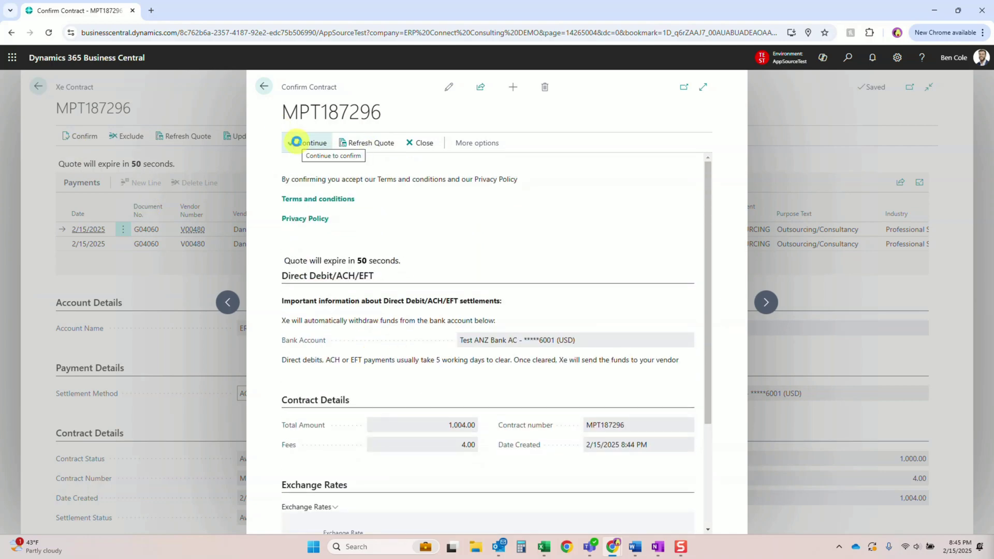
{"action": "left_click", "coordinate": [295, 139]}
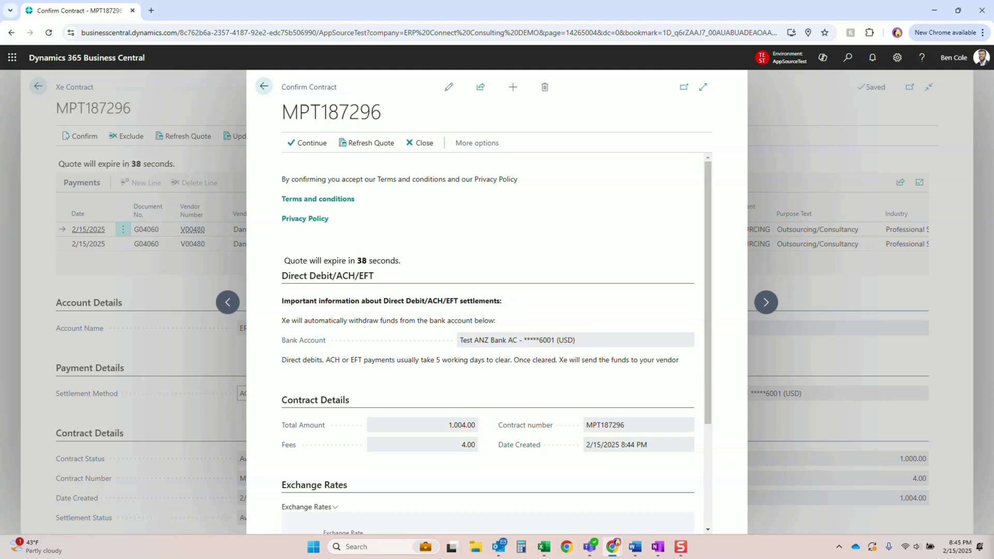
{"action": "left_click", "coordinate": [314, 143]}
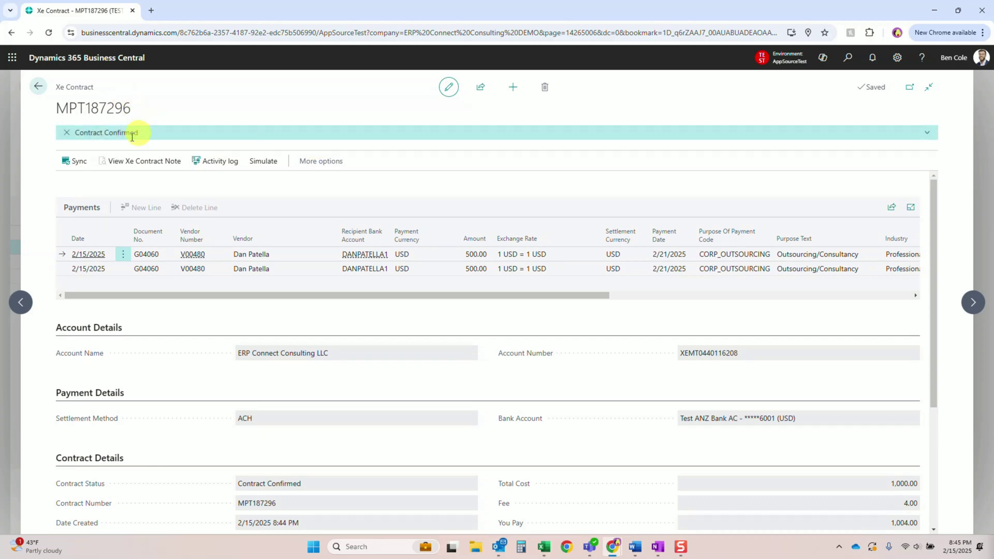
{"action": "left_click_drag", "start_coordinate": [75, 136], "coordinate": [128, 135]}
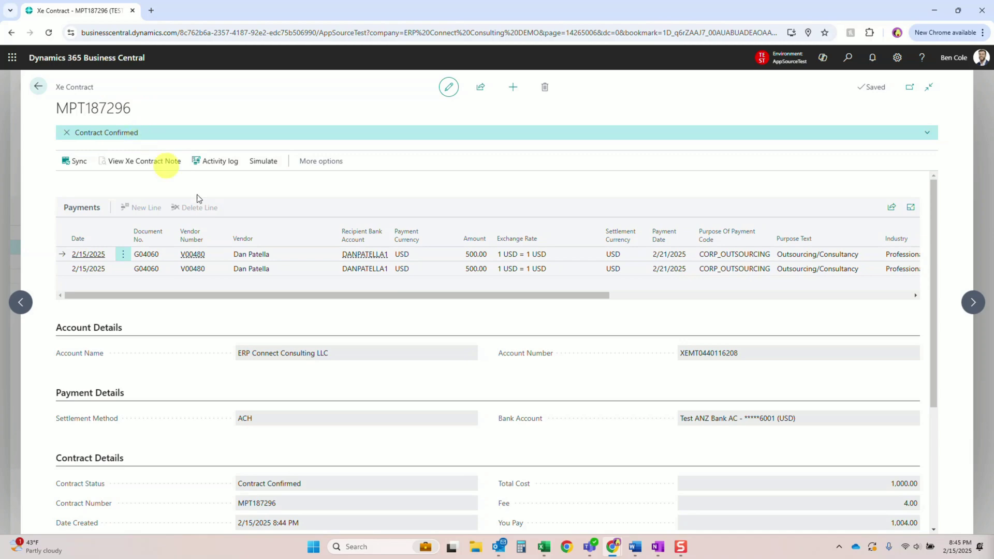
{"action": "scroll", "coordinate": [243, 231], "scroll_direction": "down", "scroll_amount": 5}
{"action": "scroll", "coordinate": [255, 233], "scroll_direction": "up", "scroll_amount": 5}
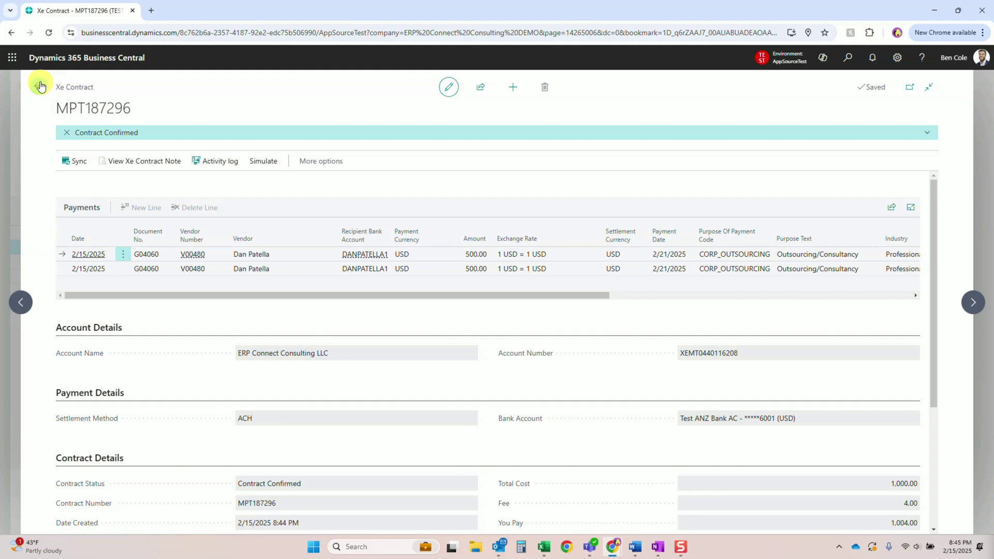
Return to the REMIT journal and check the four lines' Xe contract and Approved status columns.
{"action": "left_click", "coordinate": [41, 87]}
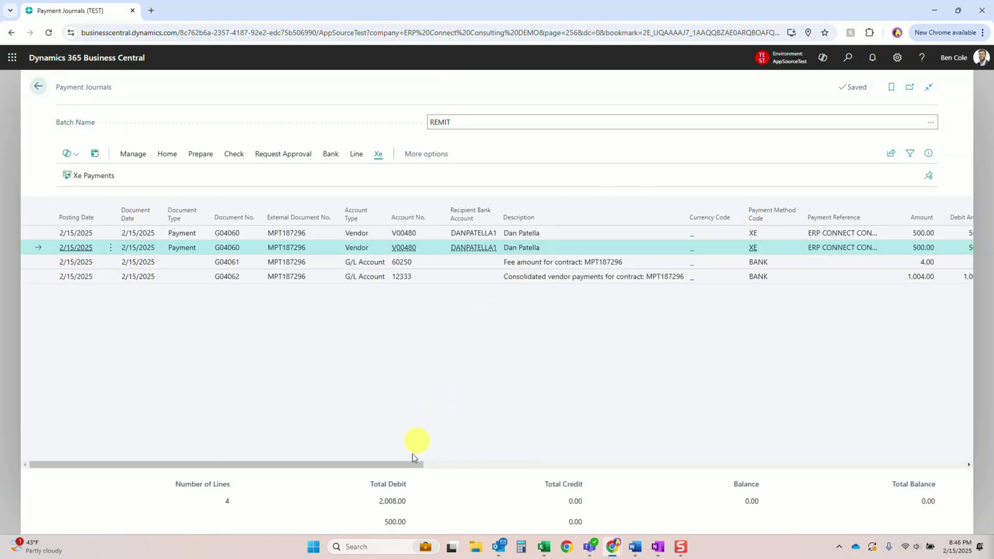
{"action": "left_click_drag", "start_coordinate": [412, 461], "coordinate": [551, 468]}
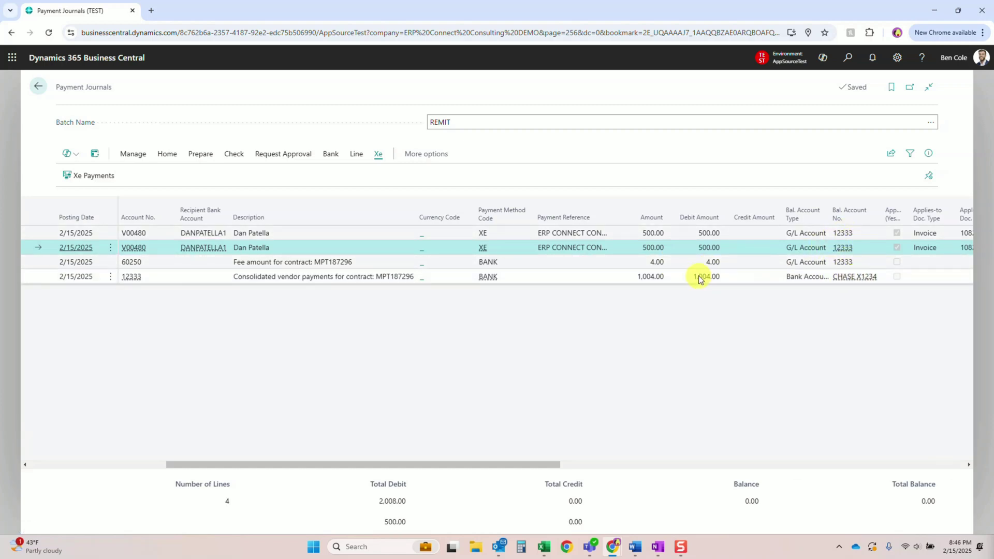
{"action": "left_click_drag", "start_coordinate": [471, 465], "coordinate": [173, 456]}
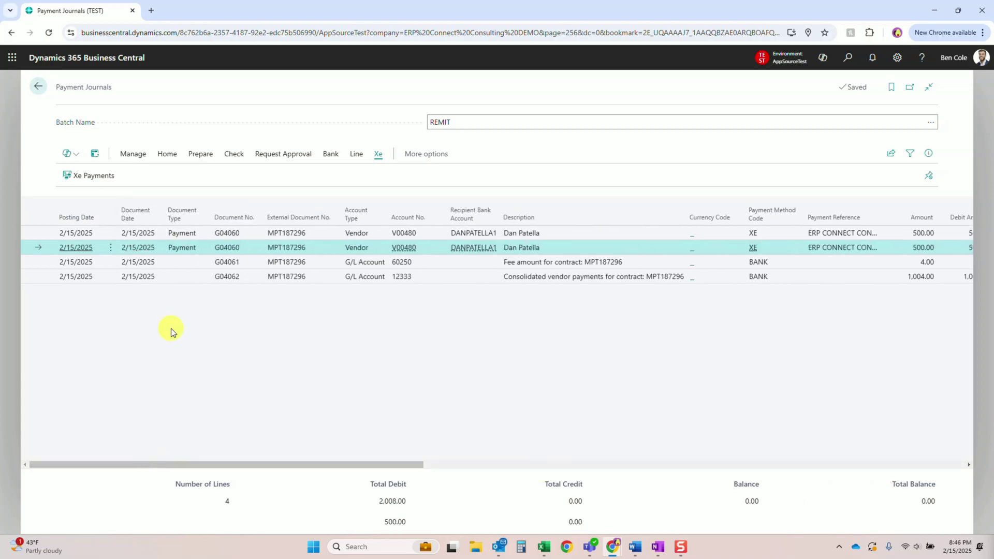
Post the four REMIT lines, send remittance advice to the vendor, and return home.
{"action": "left_click", "coordinate": [167, 154]}
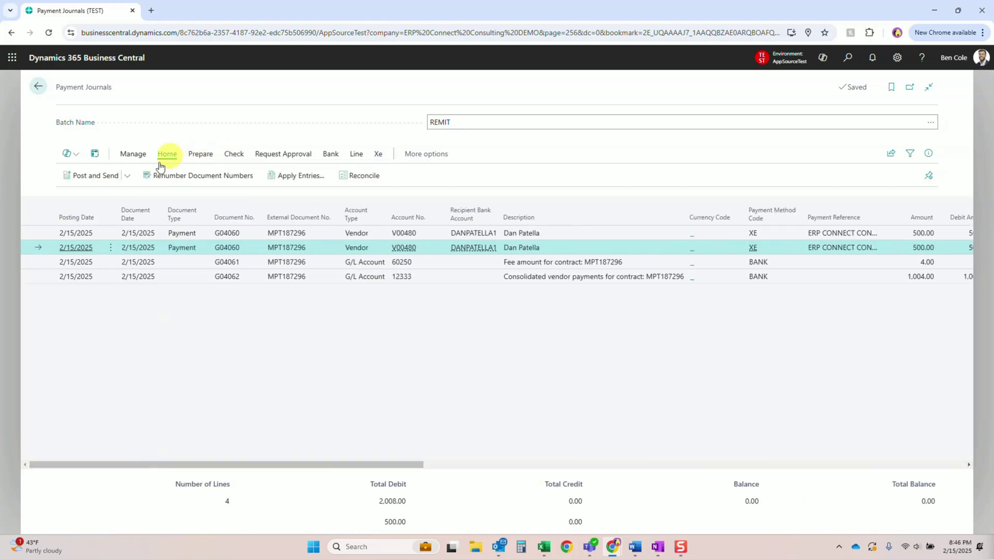
{"action": "left_click", "coordinate": [94, 179]}
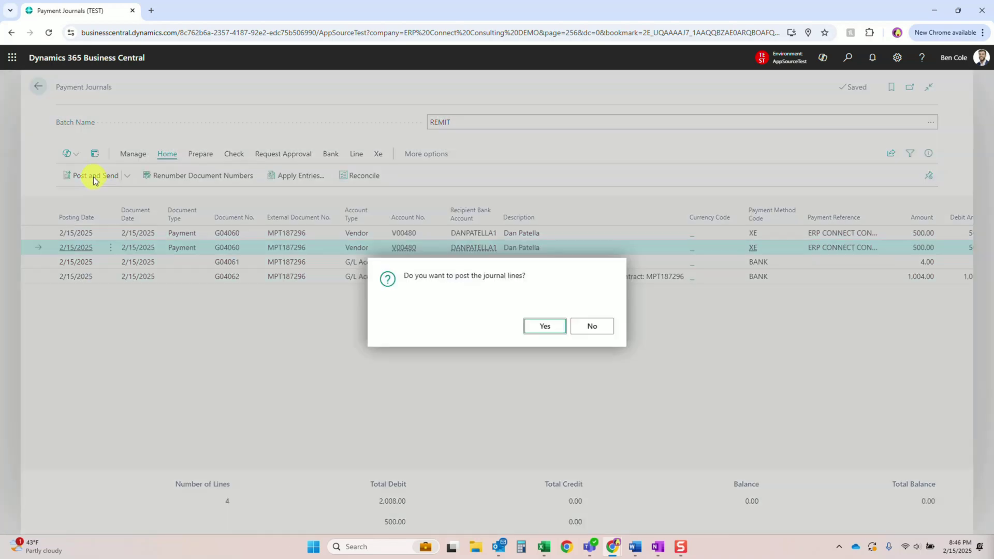
{"action": "left_click", "coordinate": [549, 328]}
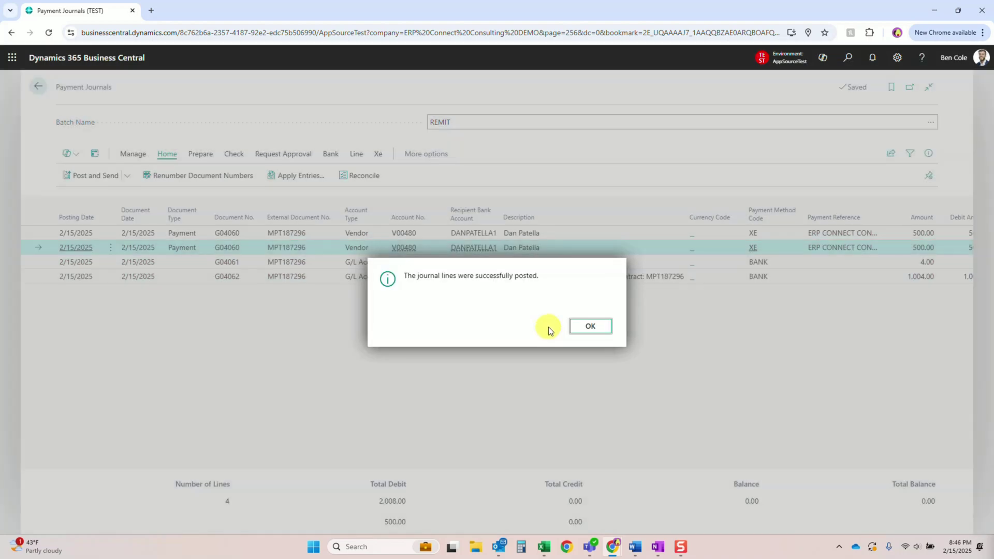
{"action": "left_click", "coordinate": [591, 327]}
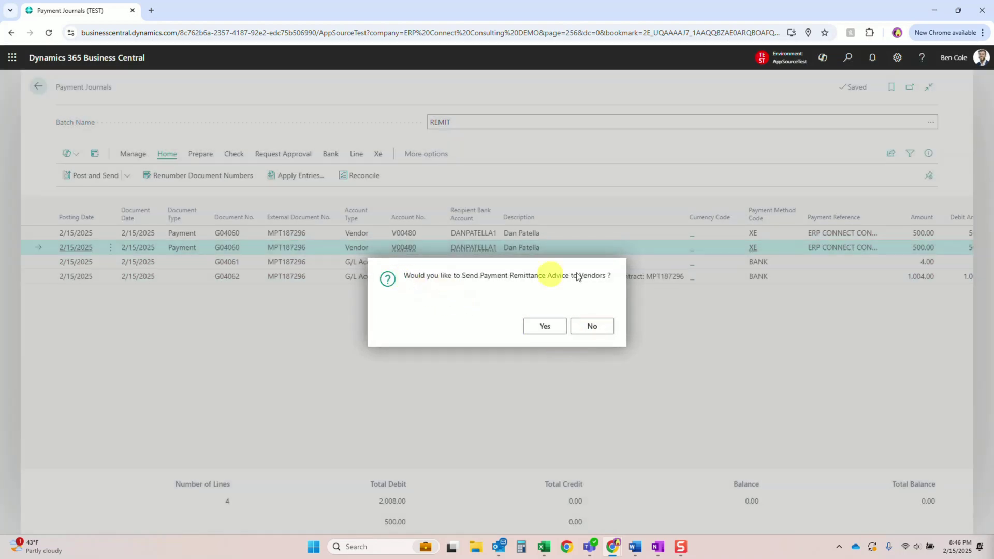
{"action": "left_click", "coordinate": [545, 328]}
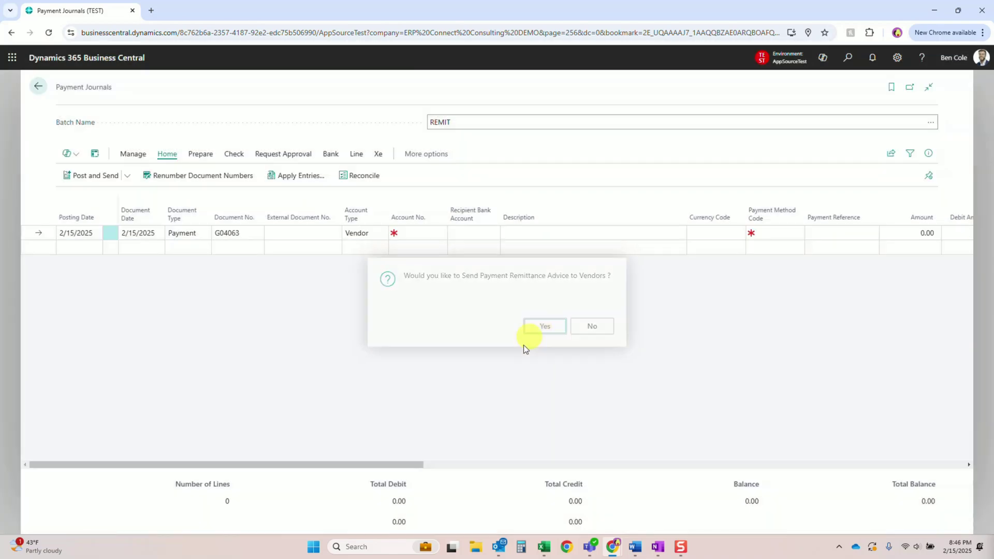
{"action": "left_click", "coordinate": [537, 329]}
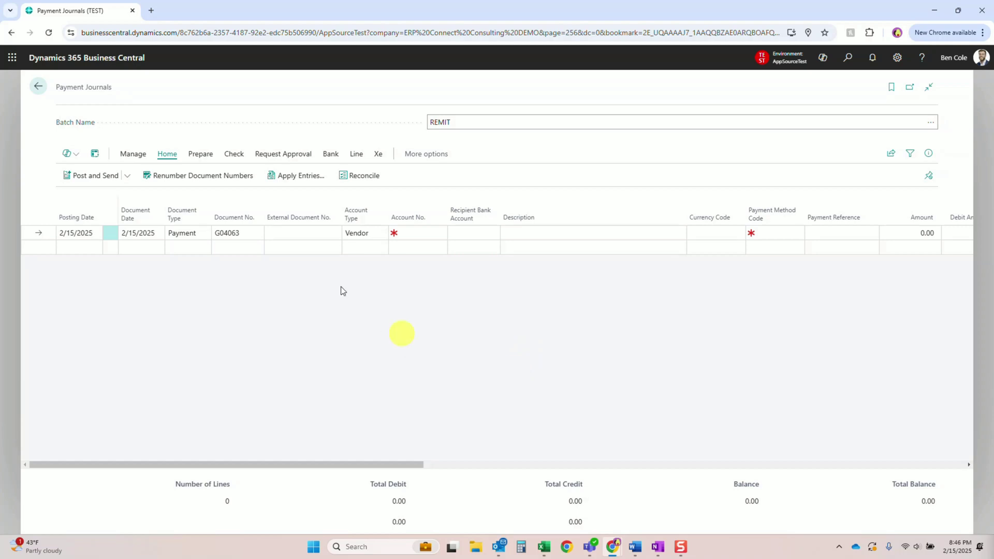
{"action": "left_click", "coordinate": [35, 91]}
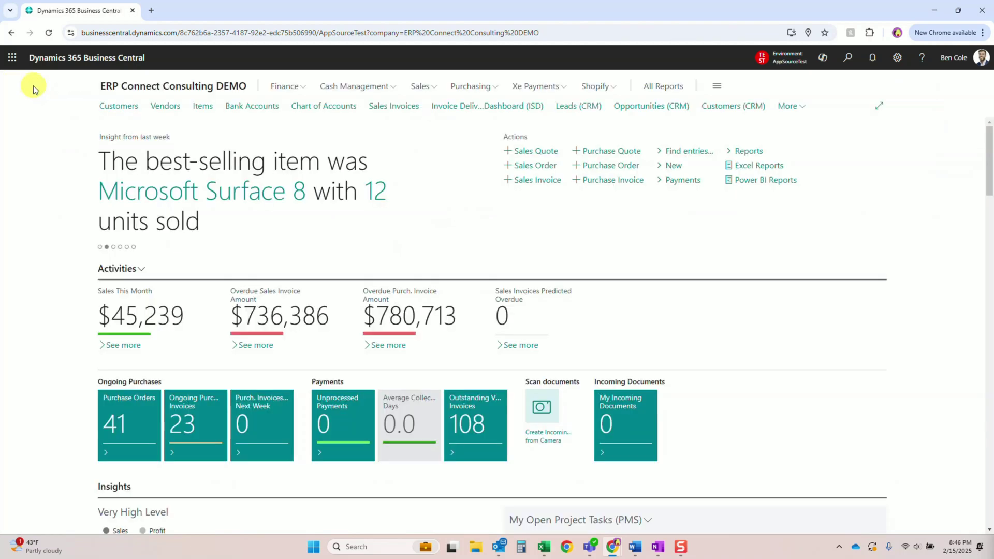
{"action": "left_click", "coordinate": [499, 547]}
{"action": "left_click_drag", "start_coordinate": [339, 78], "coordinate": [343, 44]}
{"action": "left_click", "coordinate": [184, 219]}
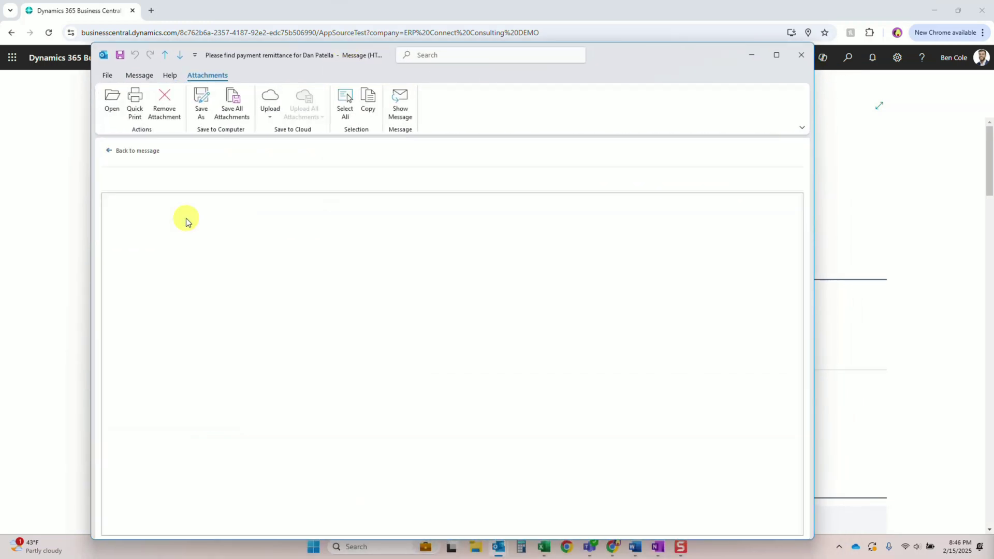
{"action": "left_click", "coordinate": [149, 235]}
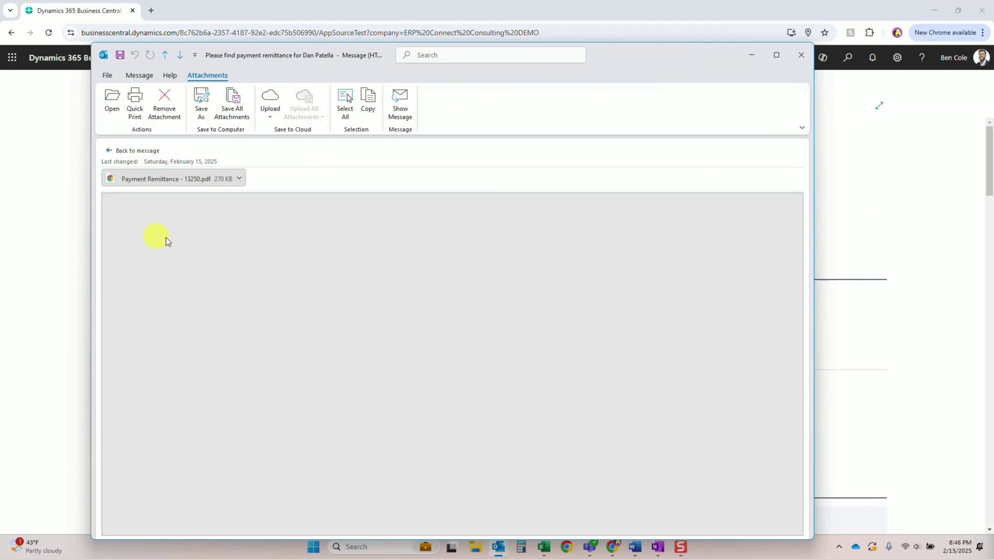
{"action": "scroll", "coordinate": [444, 311], "scroll_direction": "down", "scroll_amount": 2}
{"action": "scroll", "coordinate": [305, 274], "scroll_direction": "up", "scroll_amount": 5}
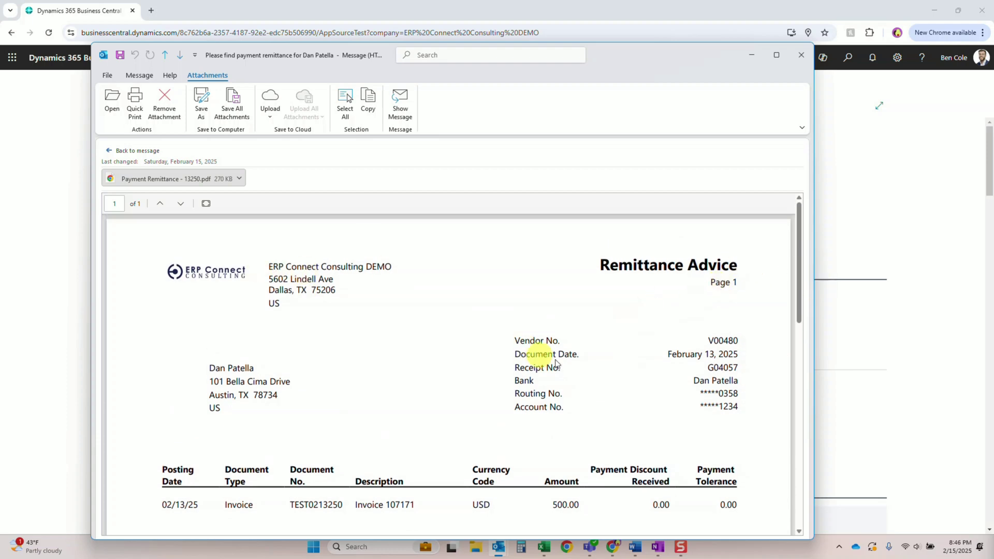
{"action": "scroll", "coordinate": [473, 393], "scroll_direction": "down", "scroll_amount": 2}
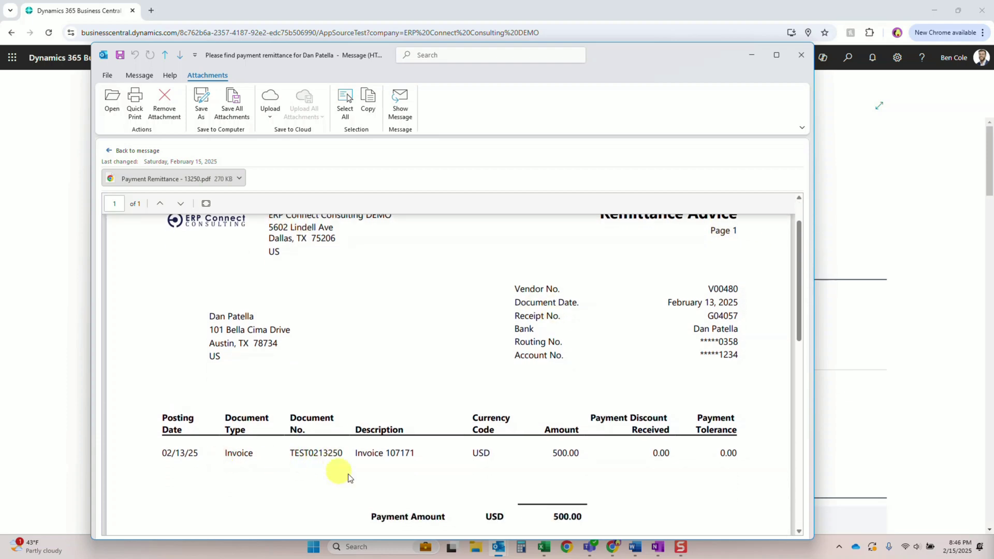
{"action": "scroll", "coordinate": [476, 480], "scroll_direction": "down", "scroll_amount": 3}
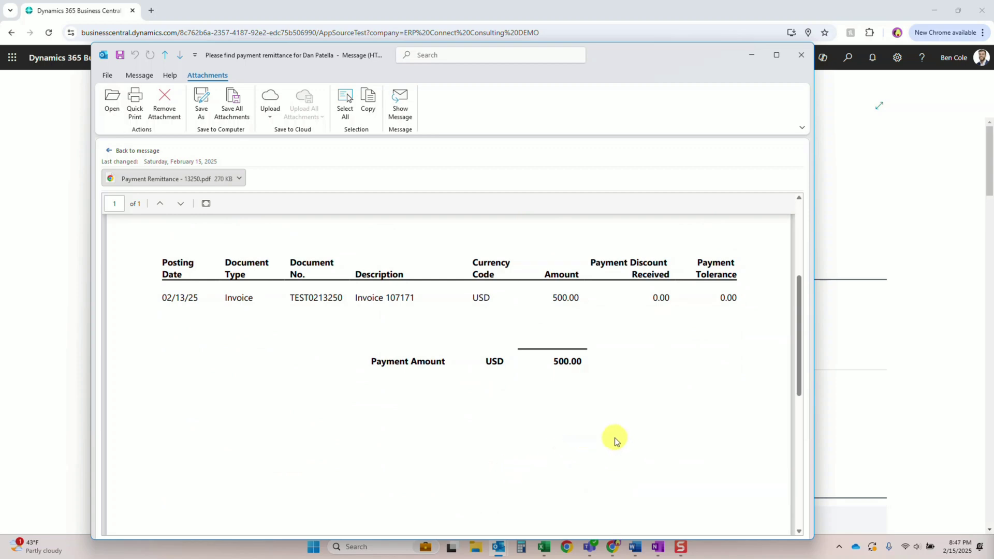
{"action": "left_click", "coordinate": [801, 55]}
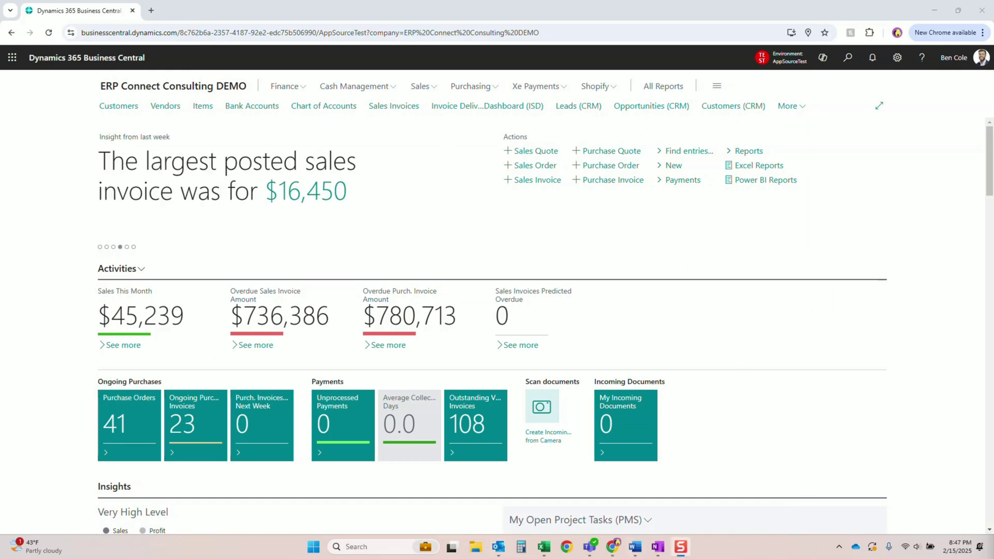
Open Advanced Accounting Setup (AAC) by searching 'aac setup'.
{"action": "left_click", "coordinate": [846, 61]}
{"action": "type", "text": "a"}
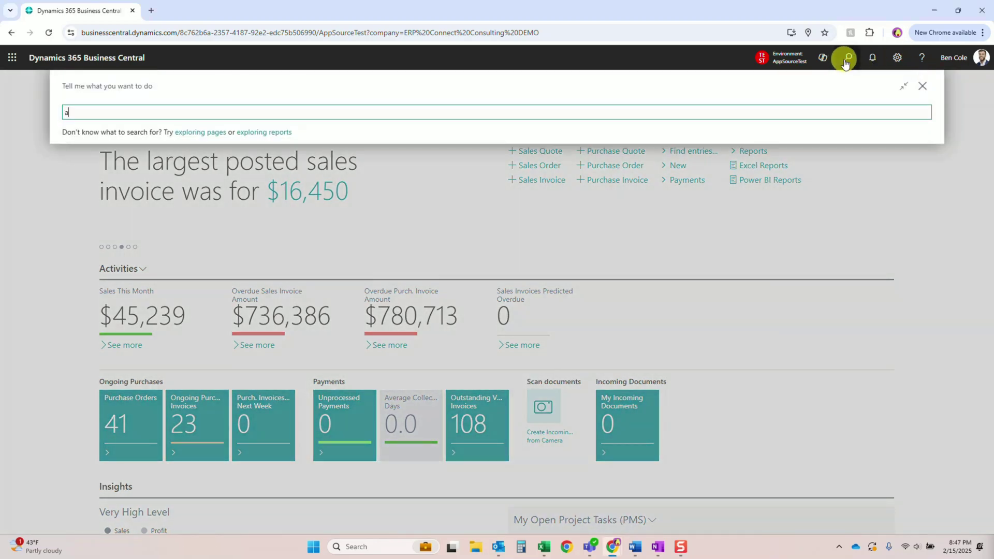
{"action": "type", "text": "ac setup"}
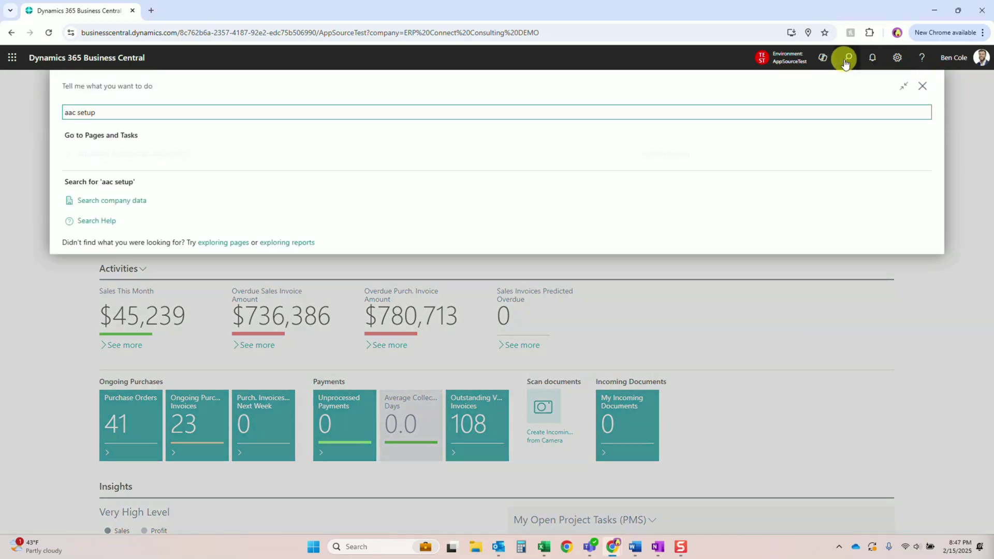
{"action": "key", "text": "Down"}
{"action": "left_click", "coordinate": [747, 155]}
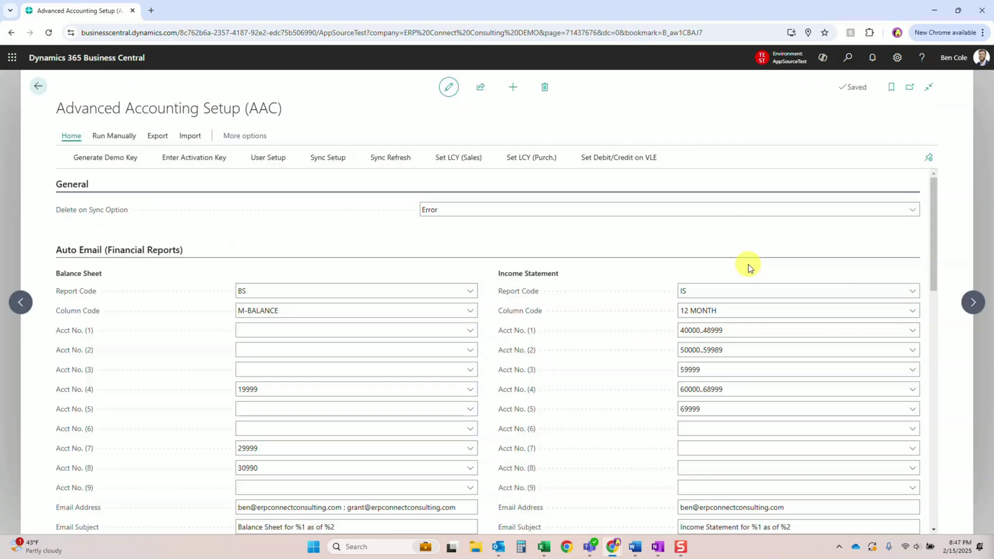
Open the Banking Pay Remit Email Body editor showing the remittance template.
{"action": "scroll", "coordinate": [499, 280], "scroll_direction": "down", "scroll_amount": 15}
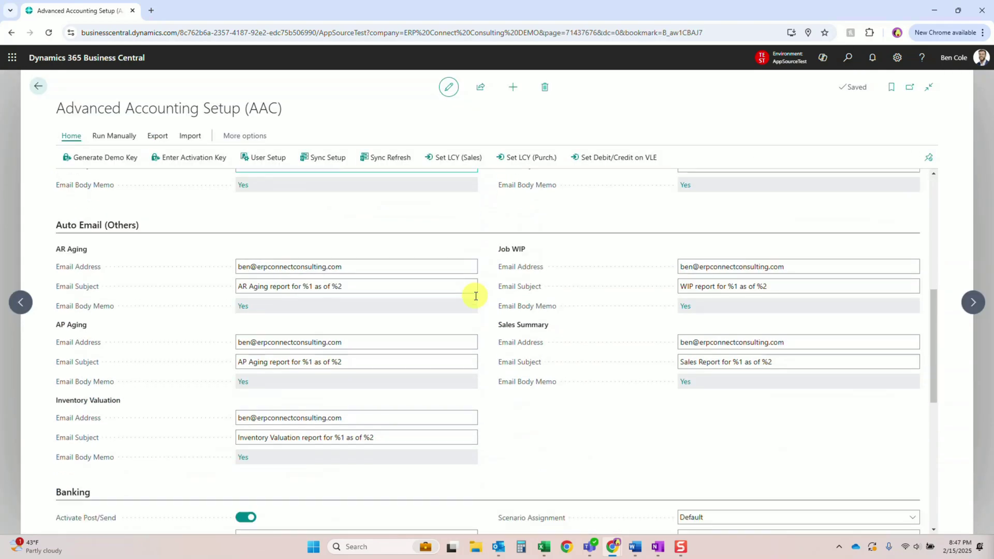
{"action": "left_click", "coordinate": [226, 279]}
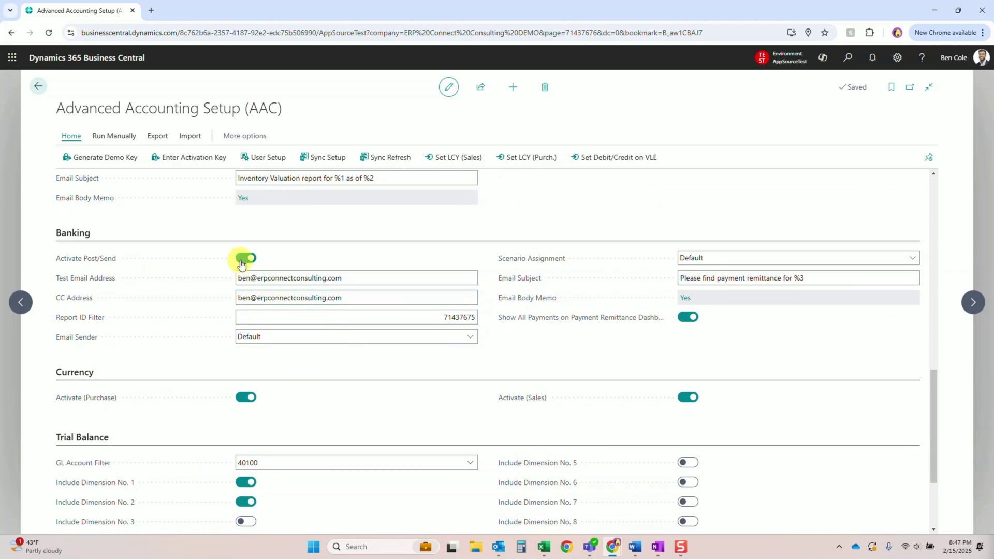
{"action": "left_click", "coordinate": [322, 301]}
{"action": "left_click", "coordinate": [686, 298]}
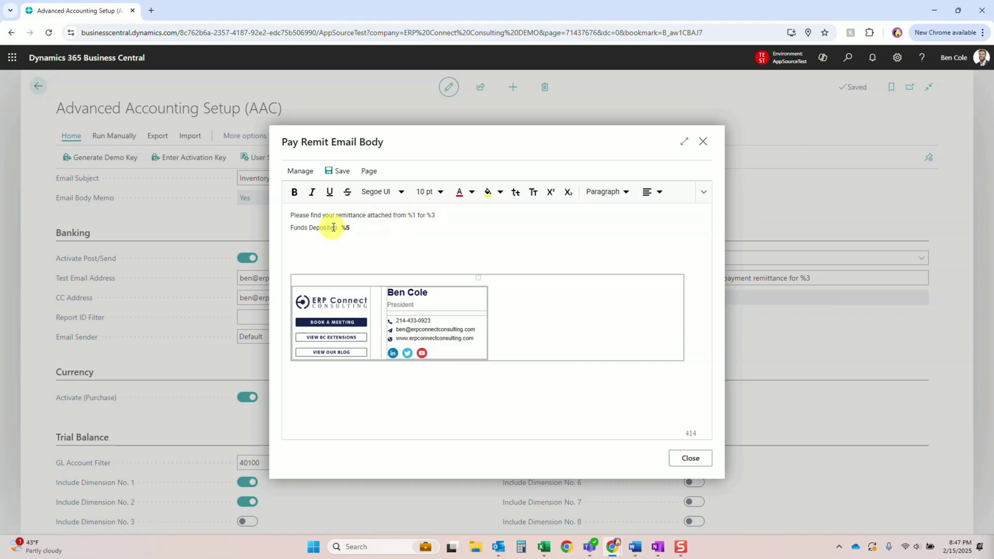
{"action": "left_click", "coordinate": [690, 458]}
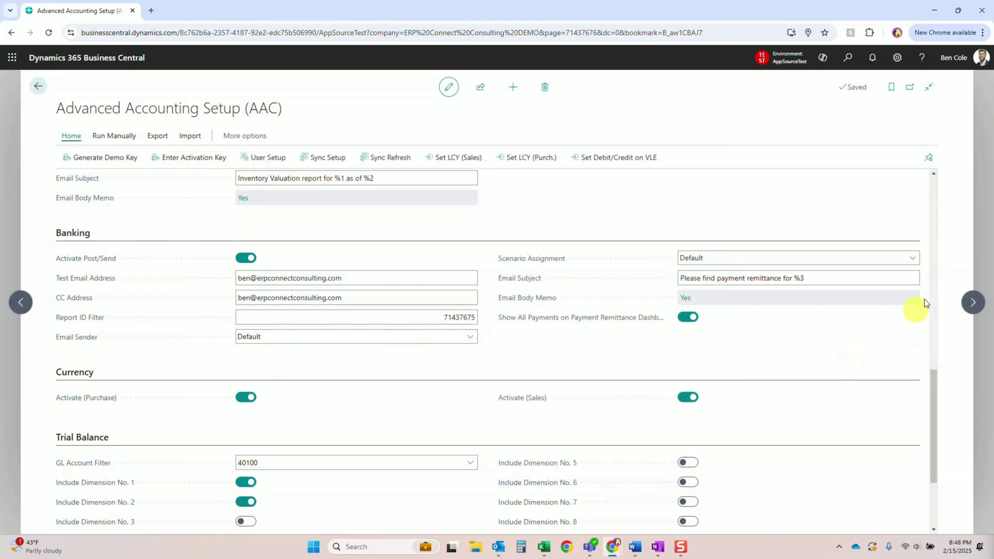
{"action": "key", "text": "Escape"}
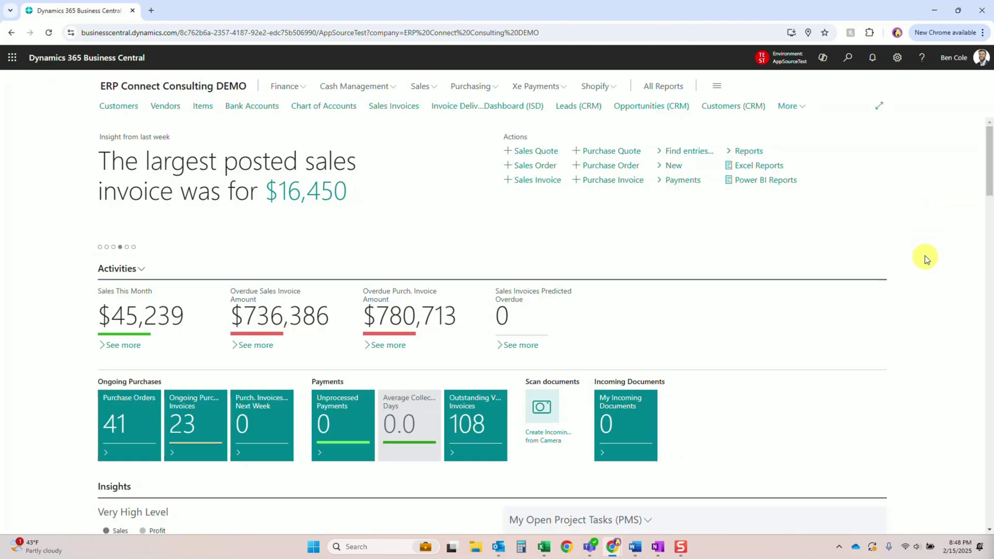
{"action": "left_click", "coordinate": [850, 66]}
{"action": "type", "text": "A"}
{"action": "key", "text": "Down"}
{"action": "key", "text": "Down"}
{"action": "key", "text": "Down"}
{"action": "key", "text": "Down"}
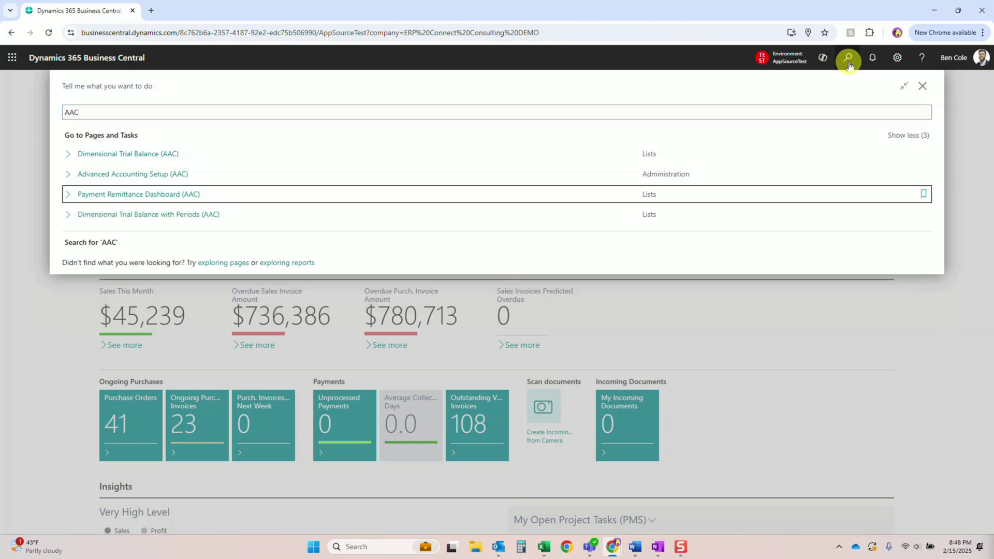
{"action": "key", "text": "Return"}
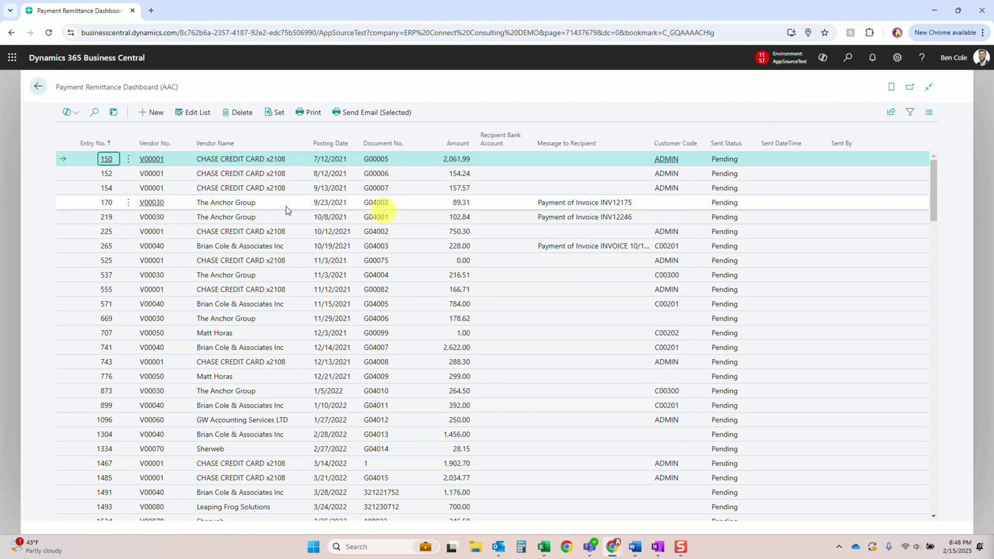
{"action": "left_click", "coordinate": [98, 145]}
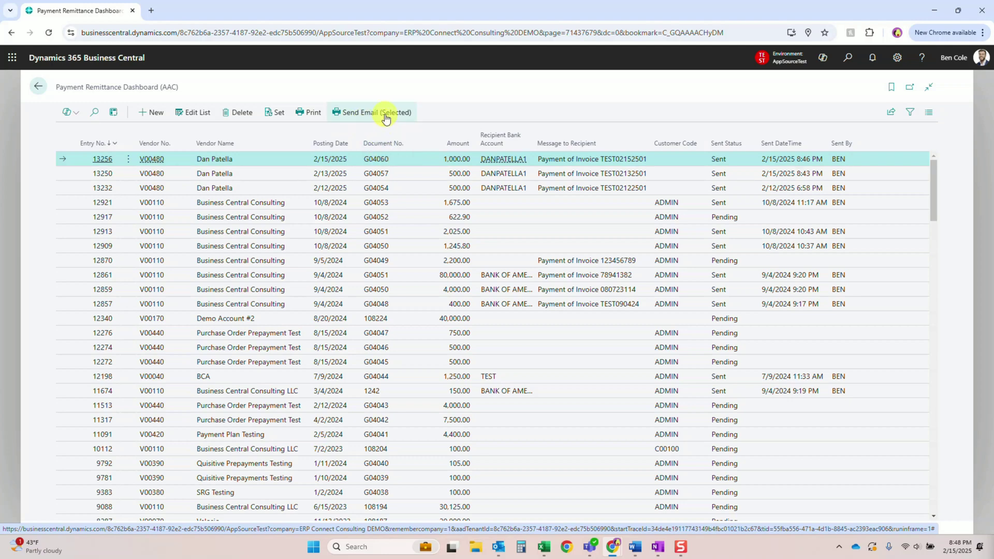
{"action": "left_click", "coordinate": [362, 117]}
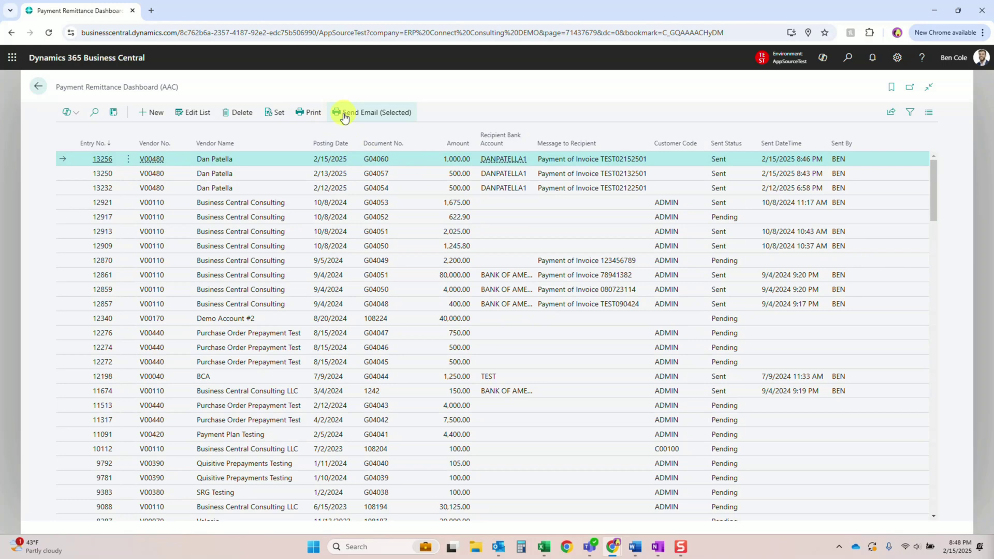
{"action": "left_click", "coordinate": [498, 548]}
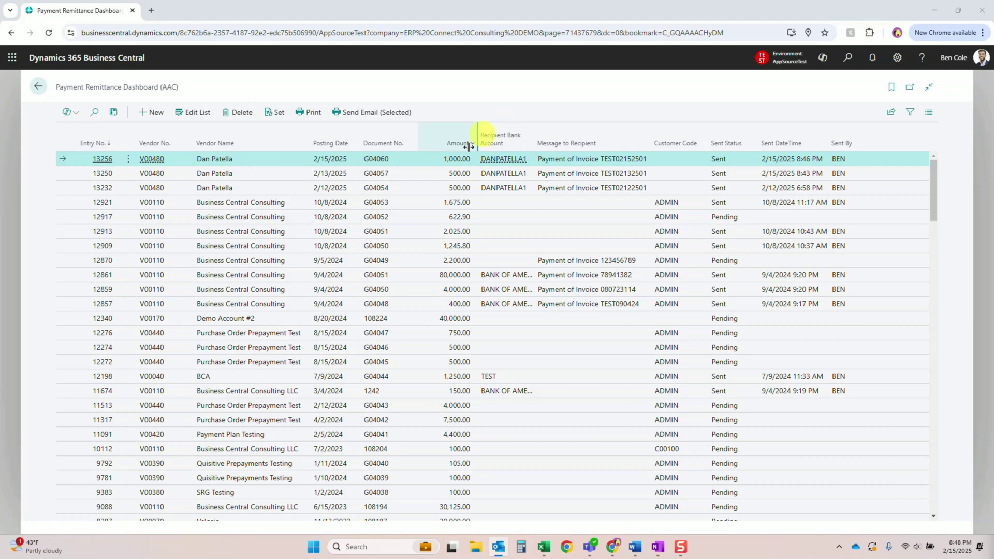
{"action": "left_click", "coordinate": [305, 112]}
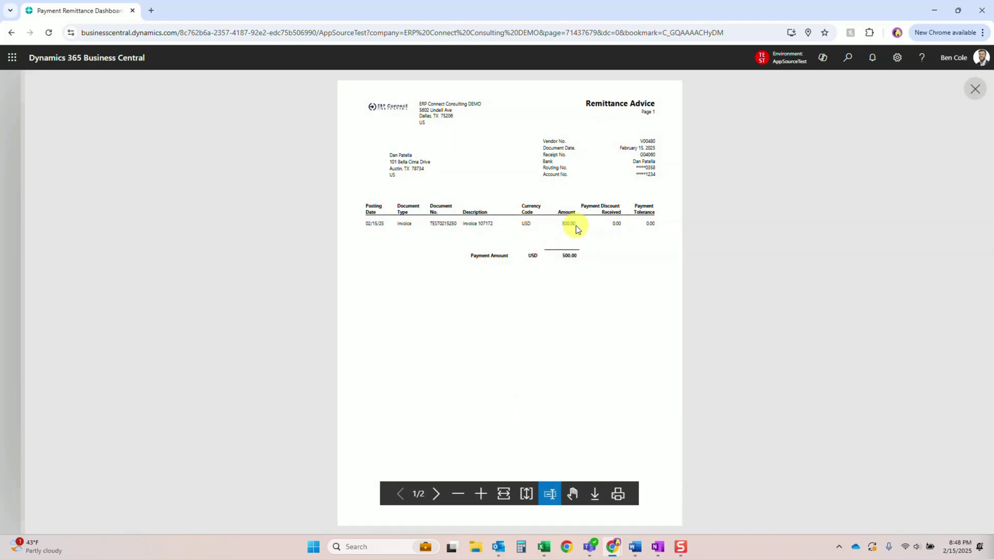
{"action": "scroll", "coordinate": [574, 341], "scroll_direction": "down", "scroll_amount": 8}
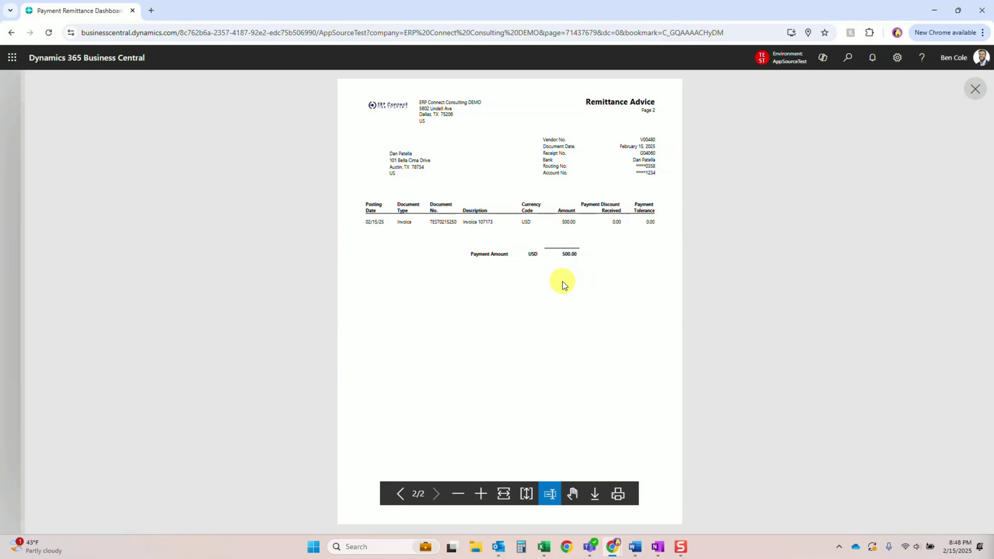
{"action": "left_click", "coordinate": [975, 89]}
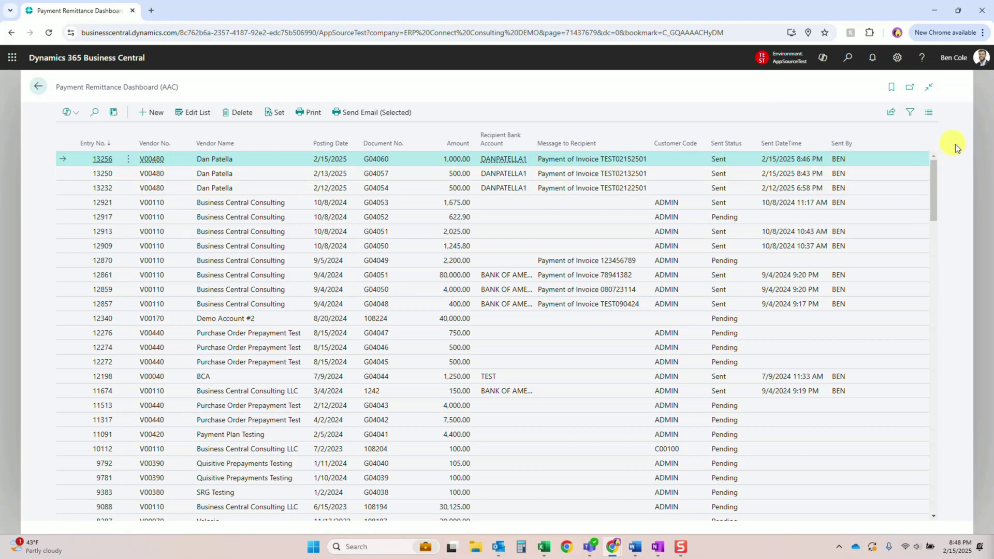
Open vendor V00480's card from the Vendors list and show its vendor actions.
{"action": "key", "text": "Escape"}
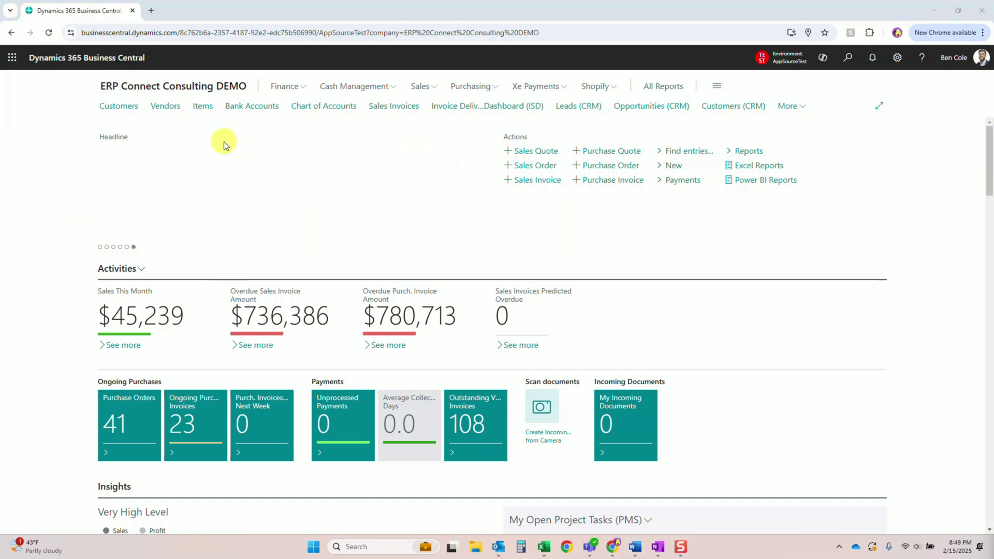
{"action": "left_click", "coordinate": [174, 111]}
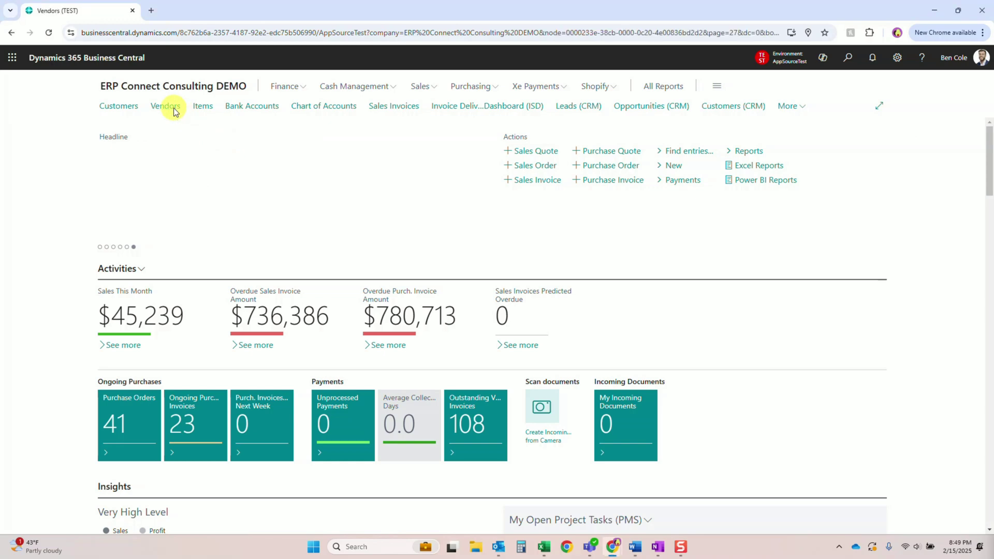
{"action": "type", "text": "dan"}
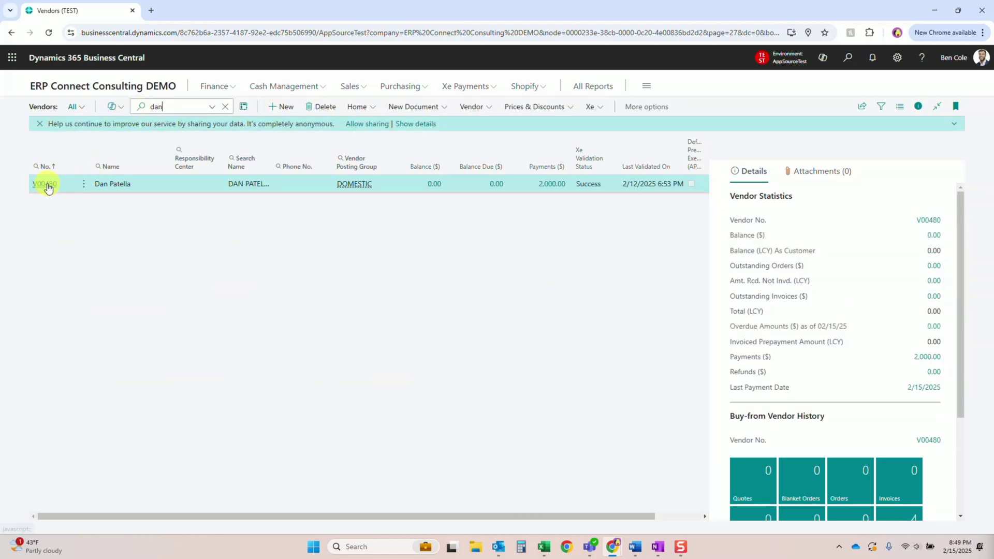
{"action": "left_click", "coordinate": [46, 185]}
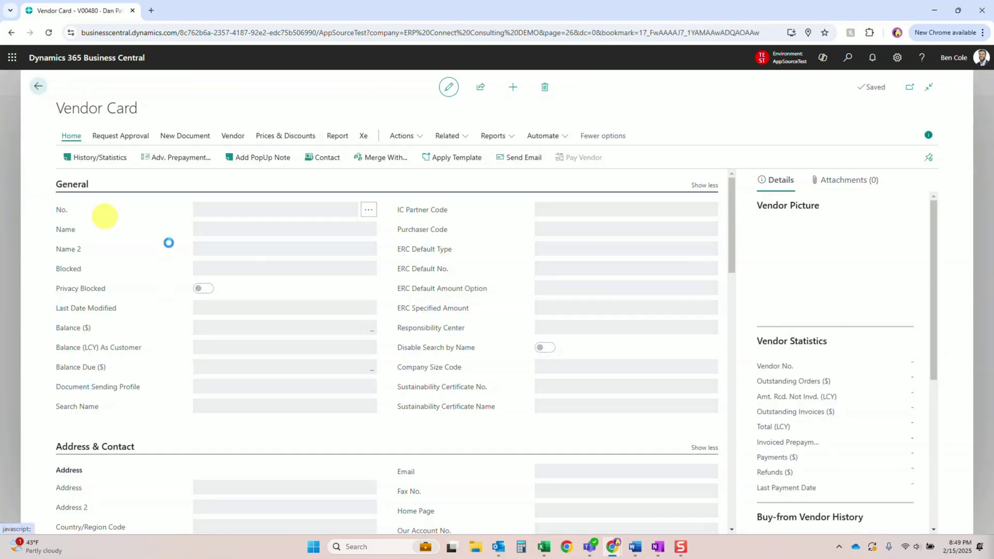
{"action": "left_click", "coordinate": [232, 136]}
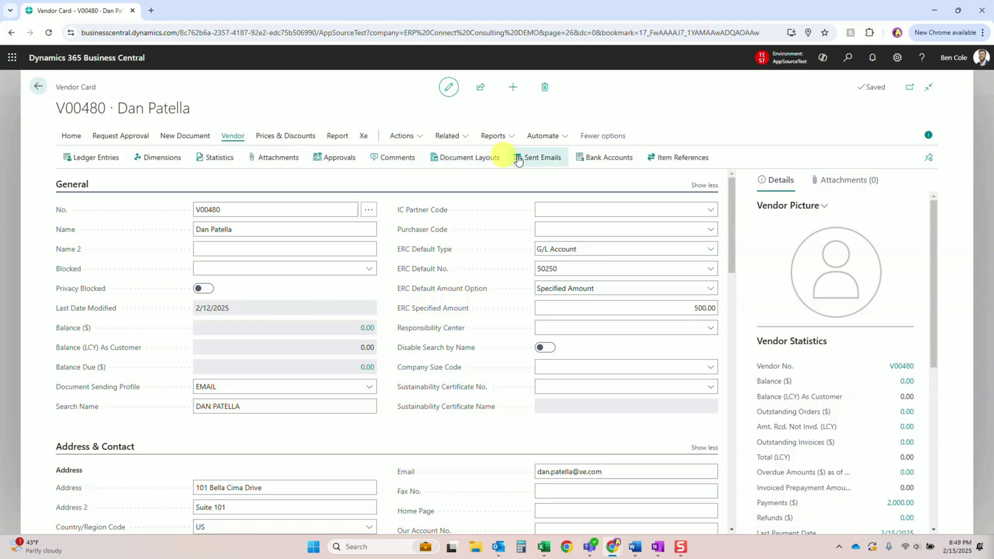
{"action": "left_click", "coordinate": [612, 159]}
{"action": "left_click", "coordinate": [311, 163]}
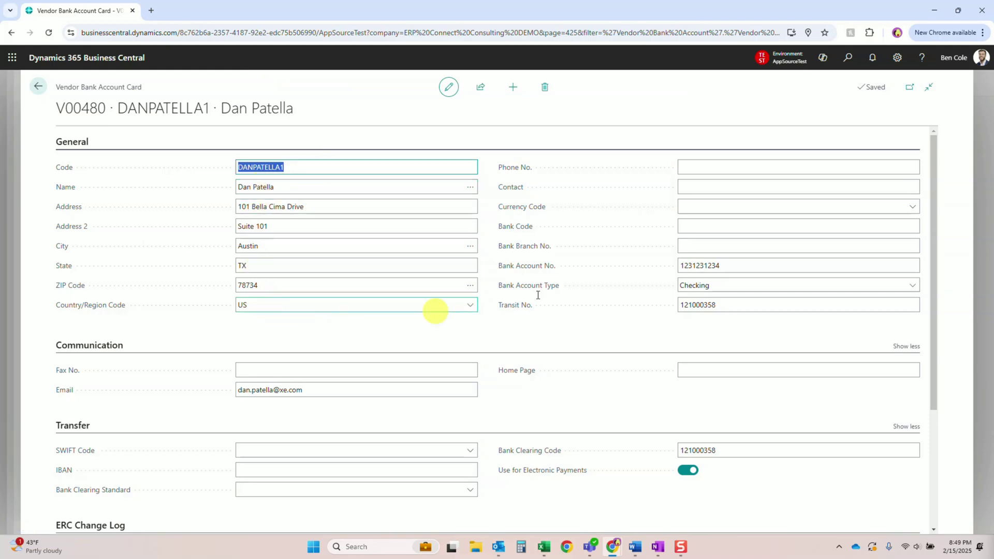
{"action": "scroll", "coordinate": [712, 272], "scroll_direction": "down", "scroll_amount": 1}
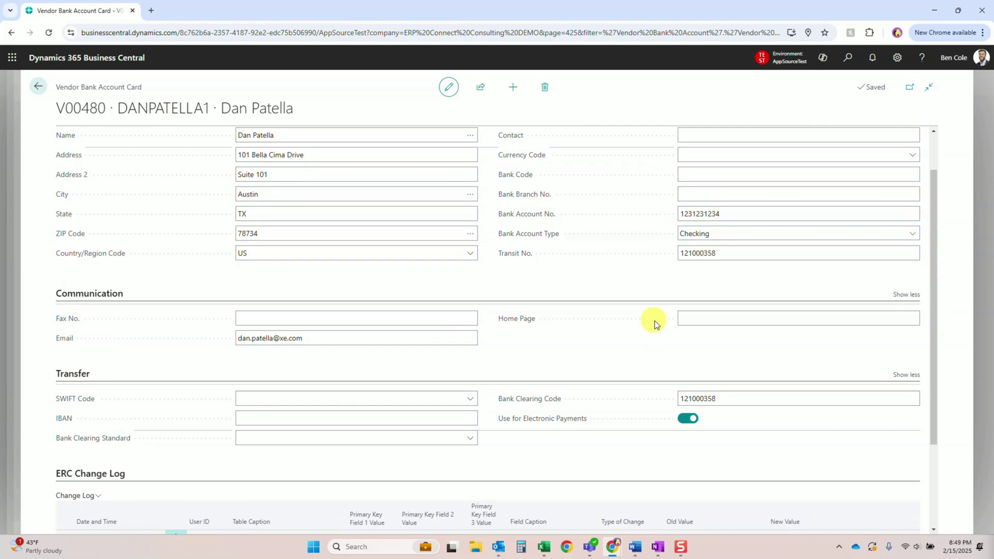
{"action": "scroll", "coordinate": [673, 317], "scroll_direction": "down", "scroll_amount": 2}
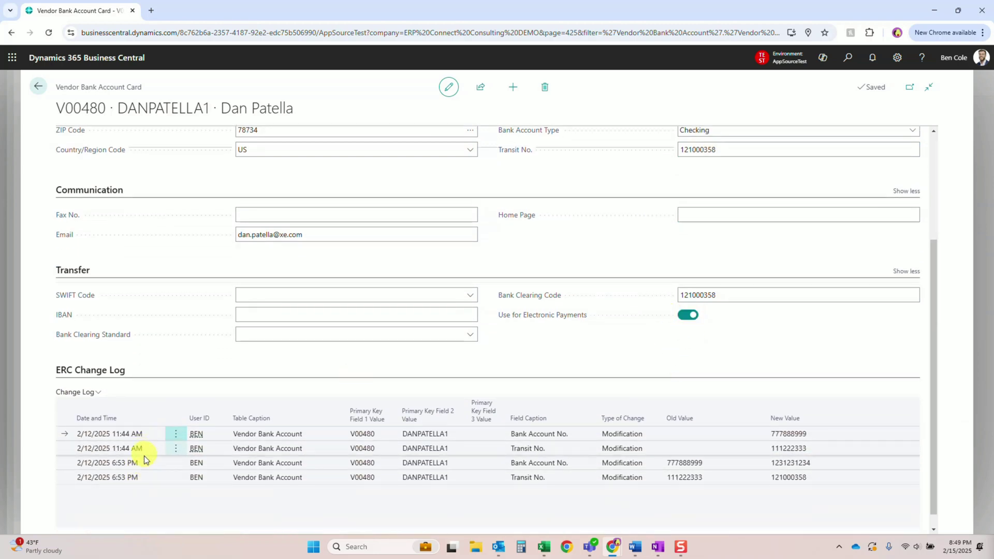
{"action": "scroll", "coordinate": [156, 446], "scroll_direction": "up", "scroll_amount": 1}
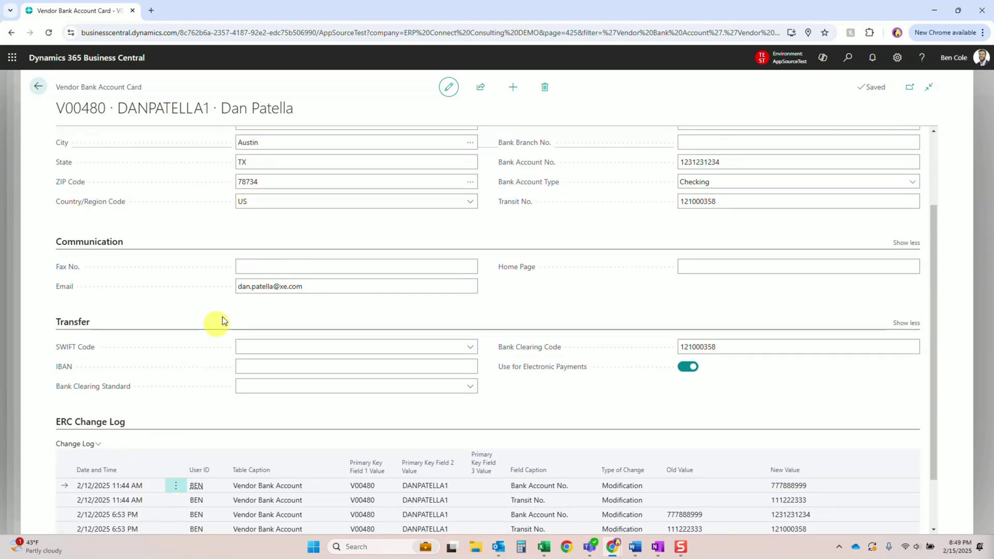
{"action": "left_click", "coordinate": [40, 97]}
Return to vendor V00480's card and check that its payment method code is XE.
{"action": "left_click", "coordinate": [175, 193]}
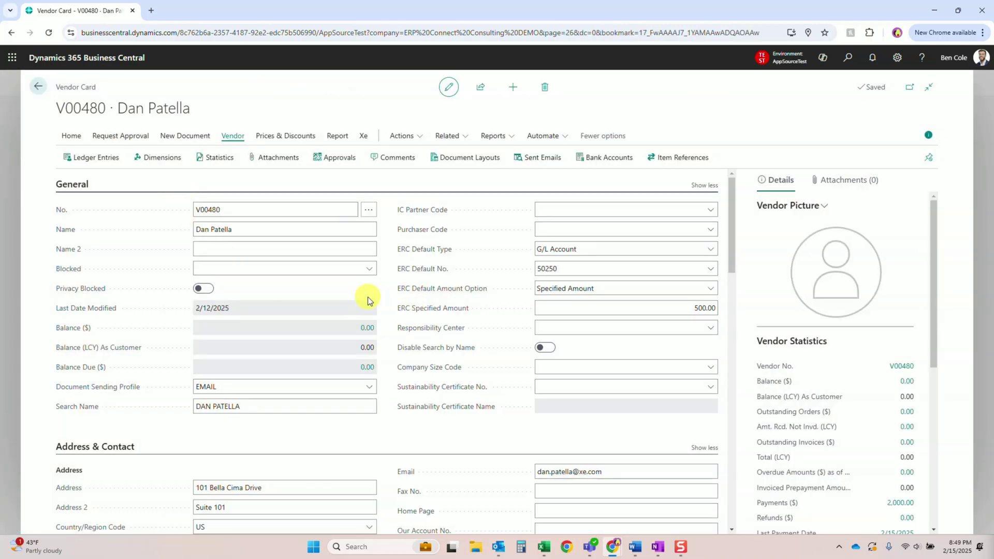
{"action": "scroll", "coordinate": [368, 300], "scroll_direction": "down", "scroll_amount": 1}
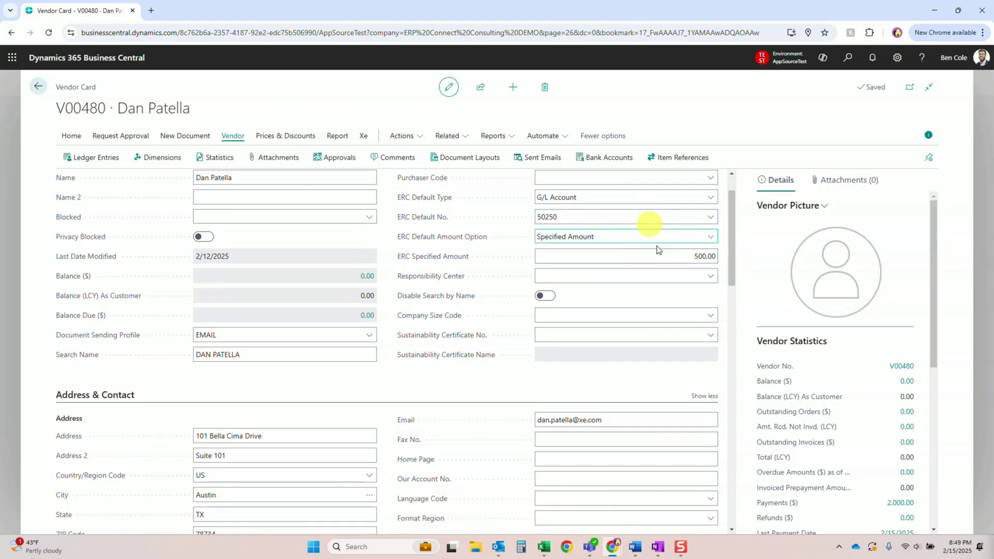
{"action": "scroll", "coordinate": [449, 310], "scroll_direction": "down", "scroll_amount": 2}
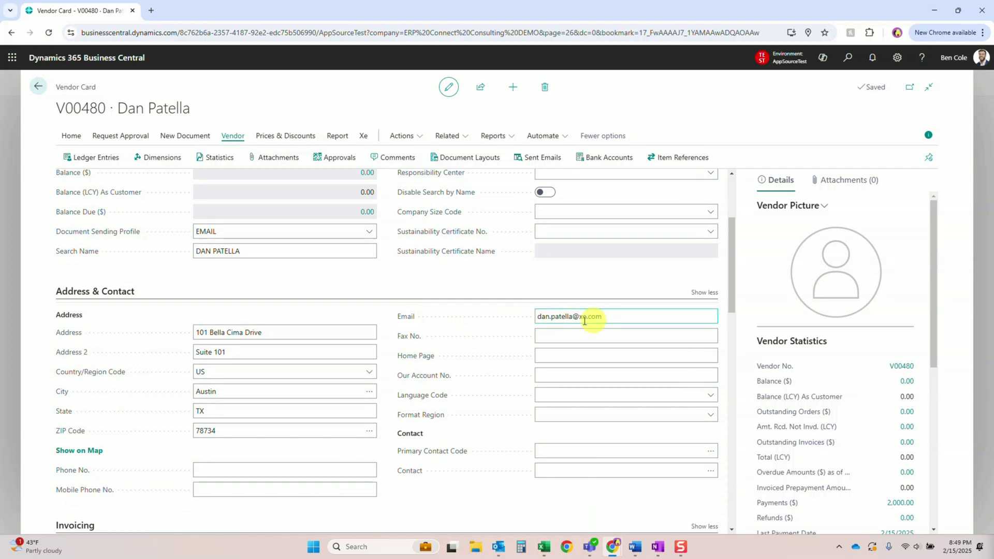
{"action": "scroll", "coordinate": [366, 313], "scroll_direction": "down", "scroll_amount": 4}
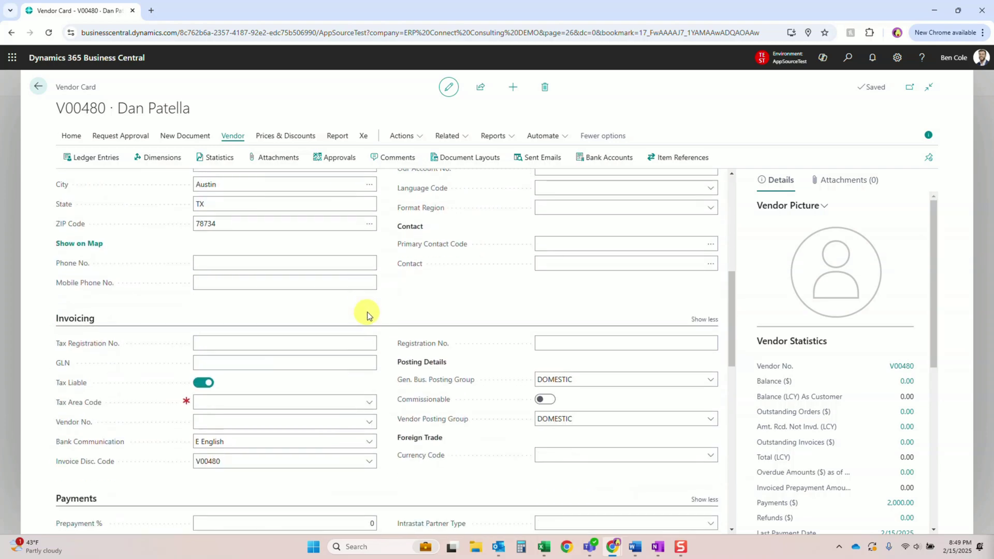
{"action": "scroll", "coordinate": [377, 302], "scroll_direction": "down", "scroll_amount": 1}
{"action": "scroll", "coordinate": [378, 302], "scroll_direction": "down", "scroll_amount": 4}
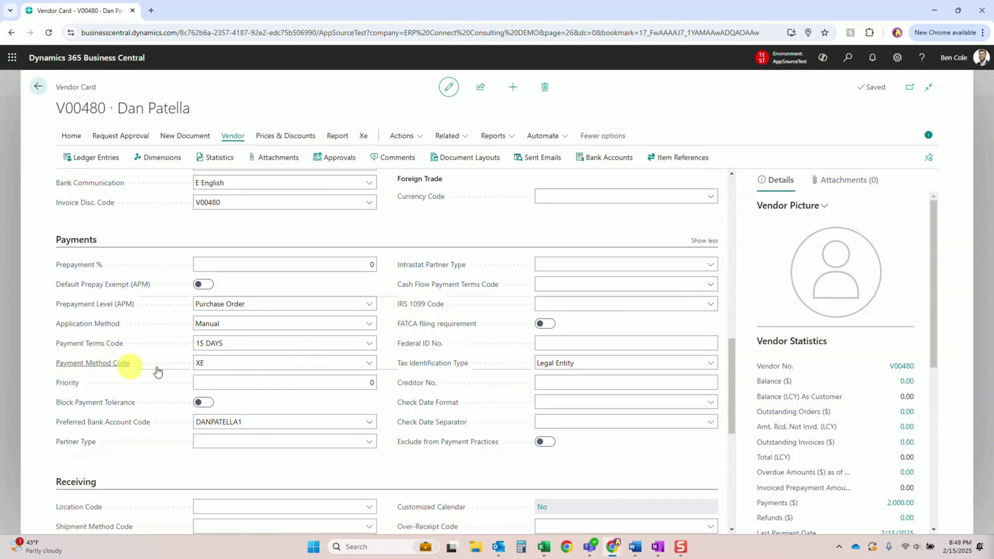
{"action": "left_click", "coordinate": [207, 363]}
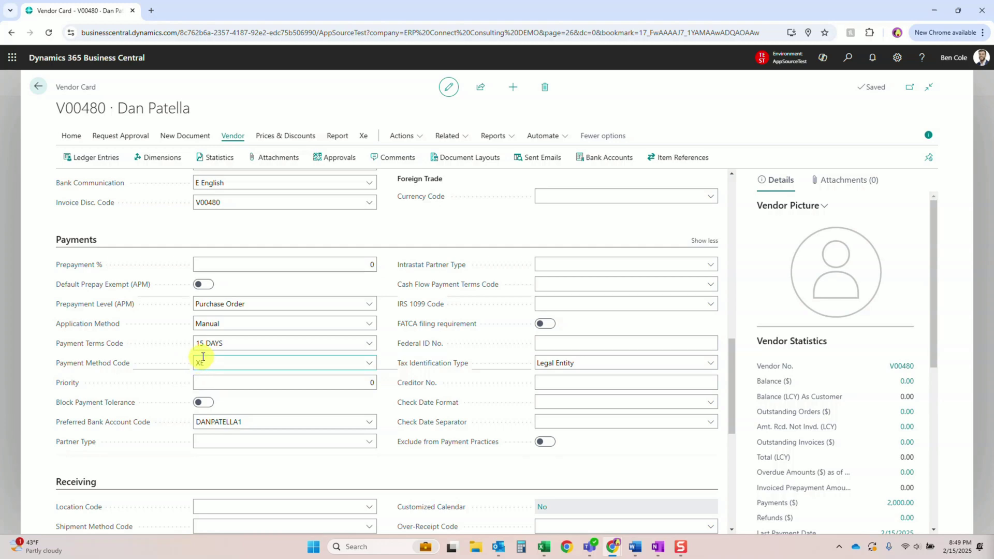
Review the Xe Payment Settings (CORP_OUTSOURCING purpose, CONS category, CONS_PROF subcategory) and show the Xe actions.
{"action": "scroll", "coordinate": [203, 357], "scroll_direction": "down", "scroll_amount": 1}
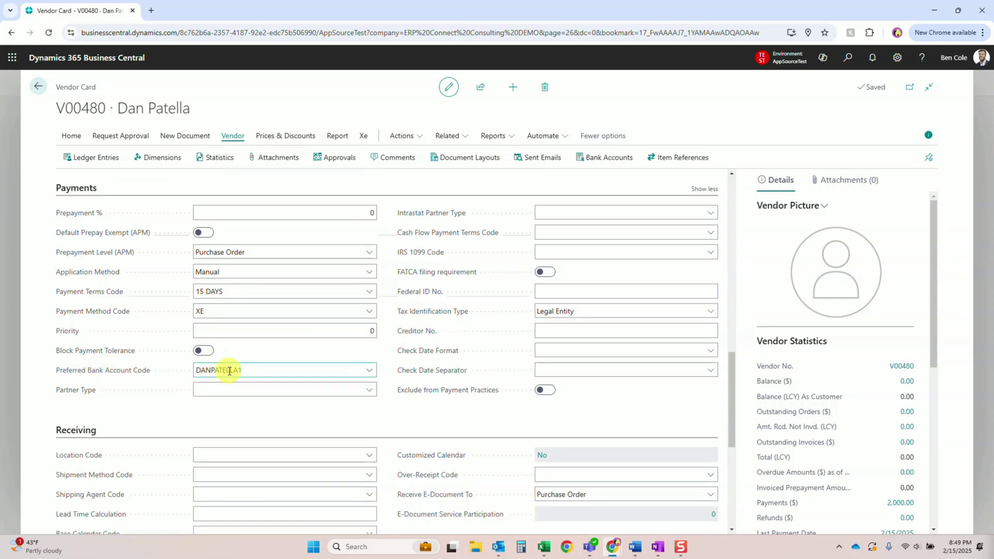
{"action": "scroll", "coordinate": [230, 371], "scroll_direction": "down", "scroll_amount": 6}
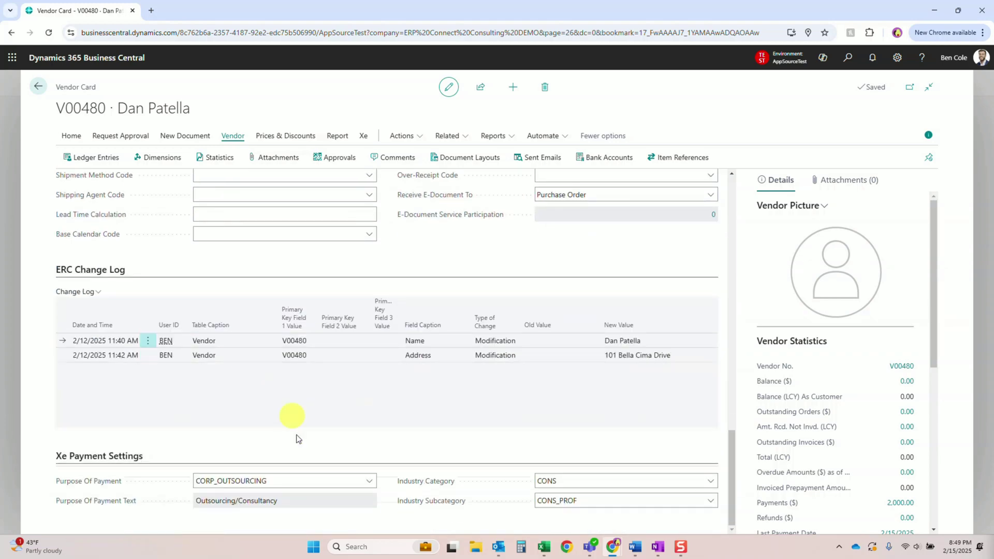
{"action": "left_click", "coordinate": [280, 483]}
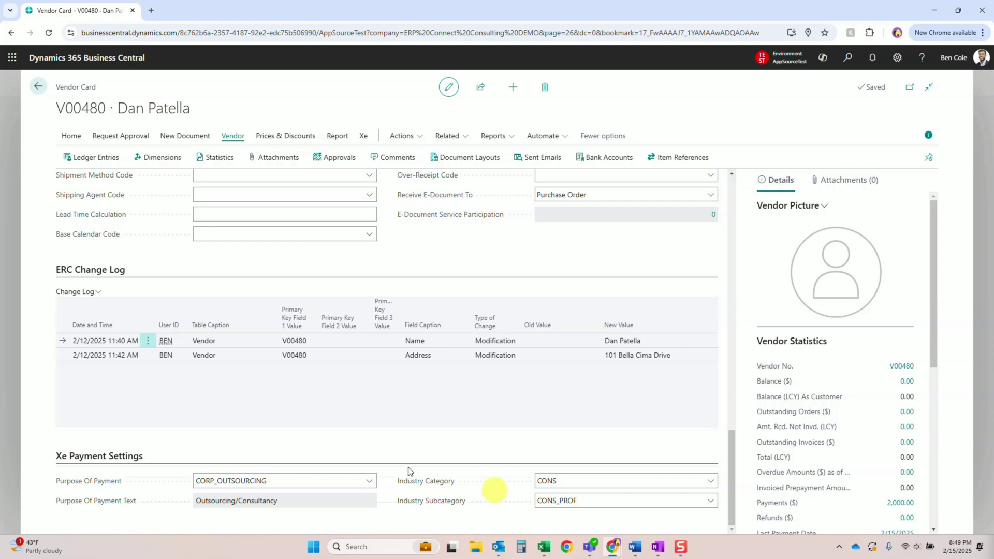
{"action": "left_click", "coordinate": [363, 137]}
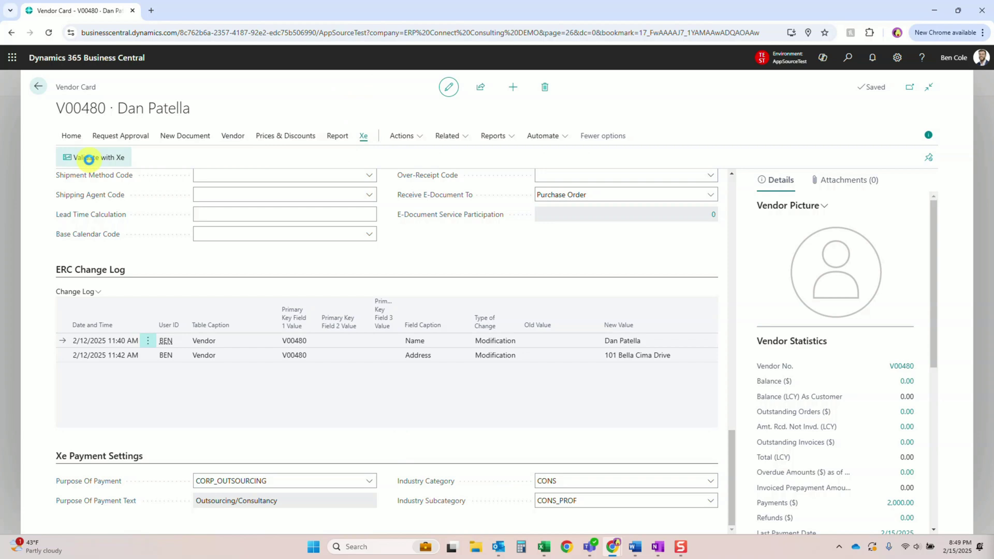
Validate vendor V00480 with Xe so the card confirms successful validation.
{"action": "left_click", "coordinate": [89, 159]}
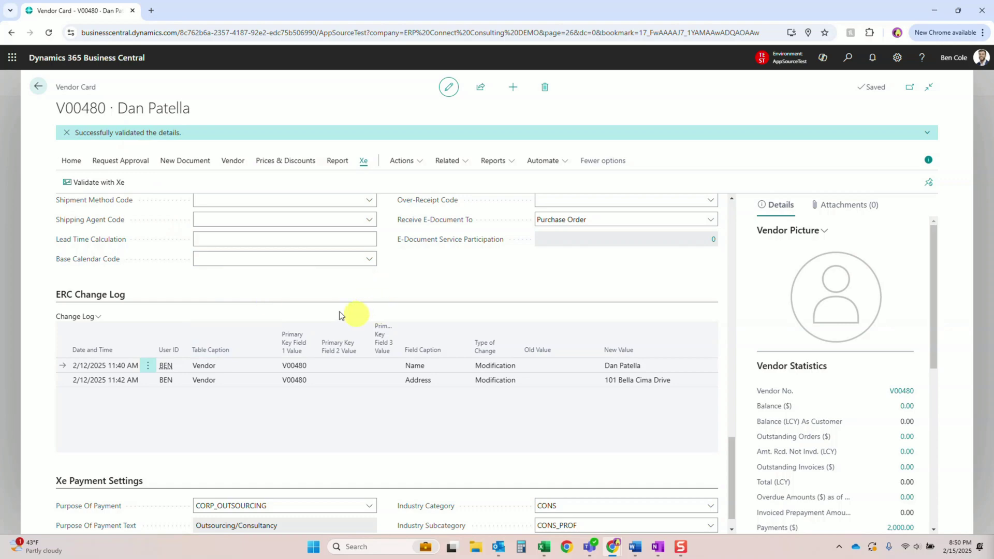
Go back to the Vendors list, where V00480 shows Xe status Success, then to the role centre.
{"action": "left_click", "coordinate": [38, 88]}
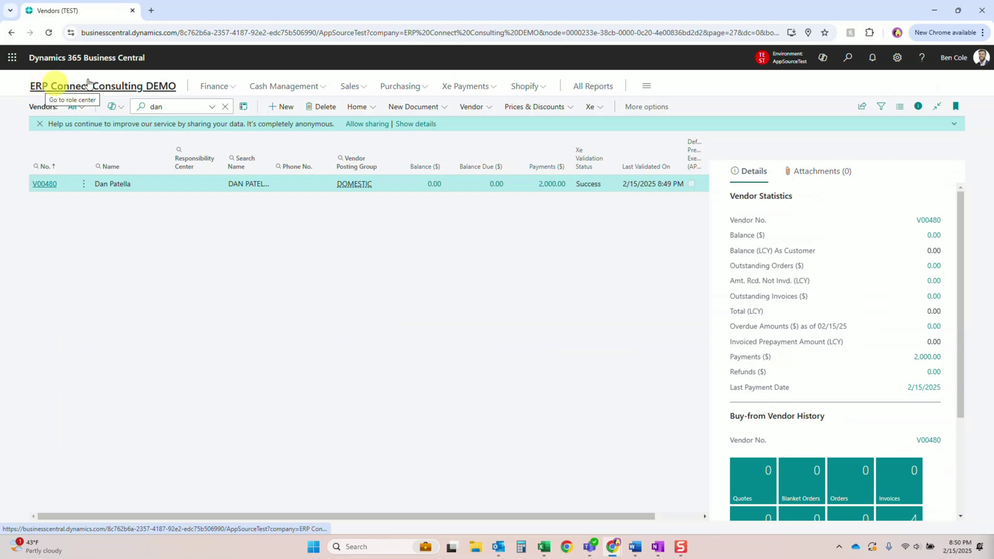
{"action": "left_click", "coordinate": [119, 88]}
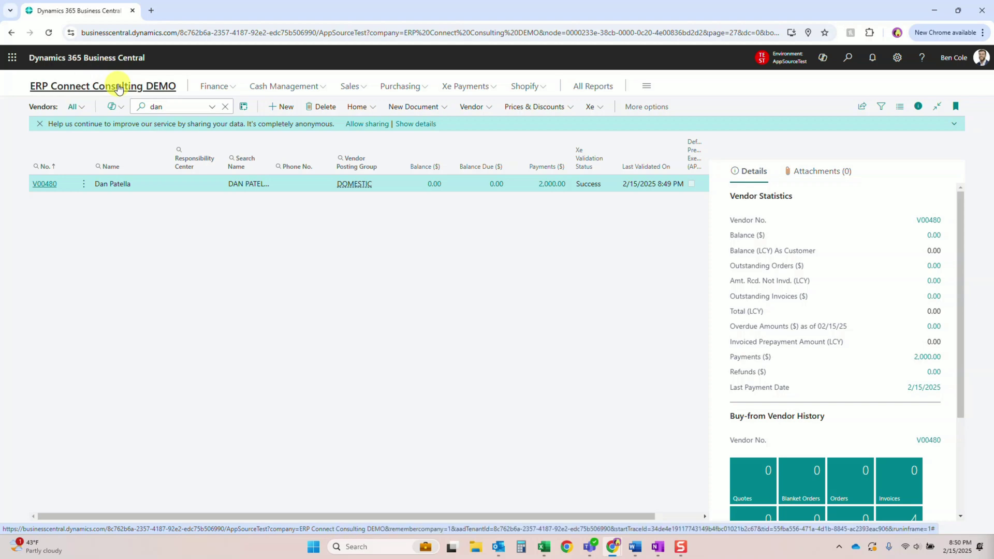